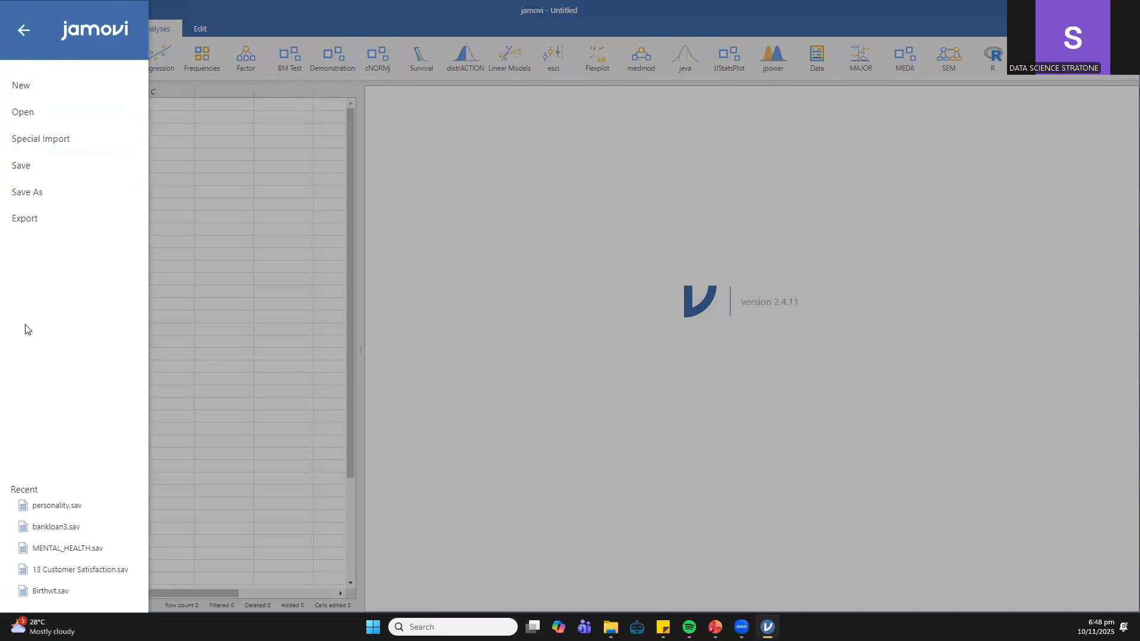
- Open the recent file personality.sav, maximise its window and widen the data grid to show more columns
click(43, 513)
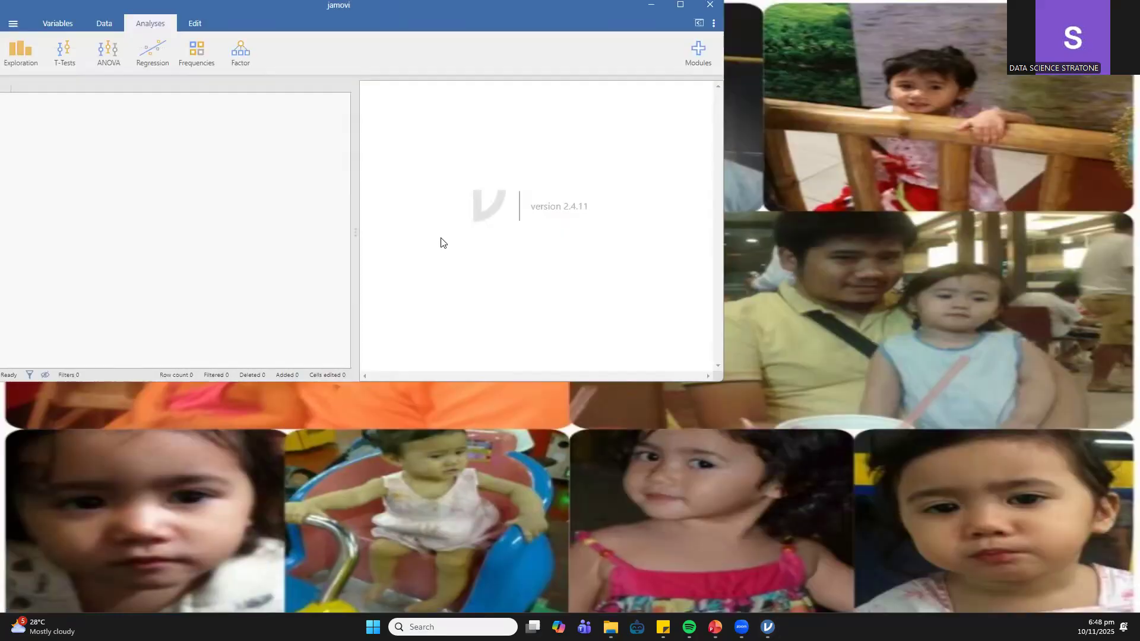
click(680, 6)
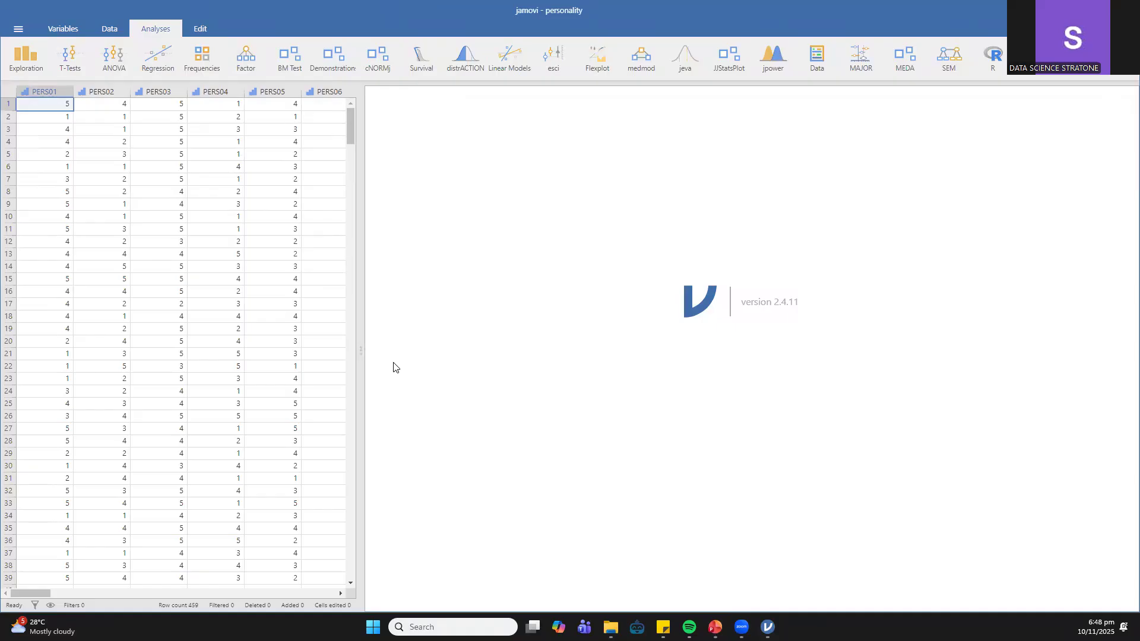
drag(365, 351, 547, 332)
mouse_move(532, 111)
mouse_down()
mouse_move(467, 516)
mouse_move(524, 102)
mouse_up()
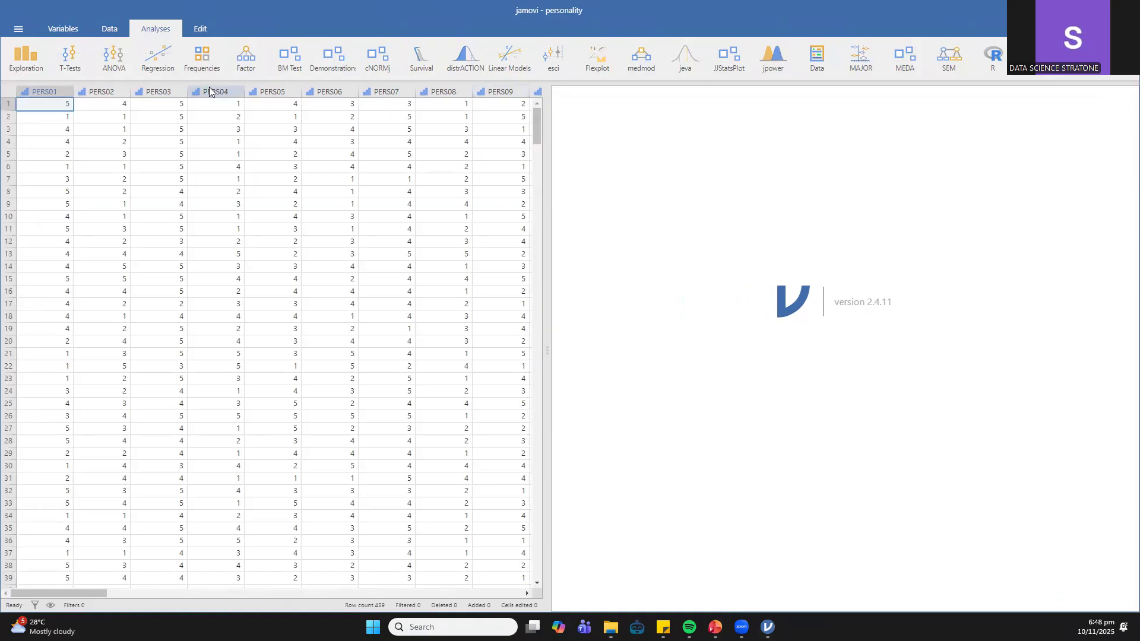
- Examine the descriptions, measure types and levels of the variables PERS01 to PERS08 in the variable editor
click(104, 90)
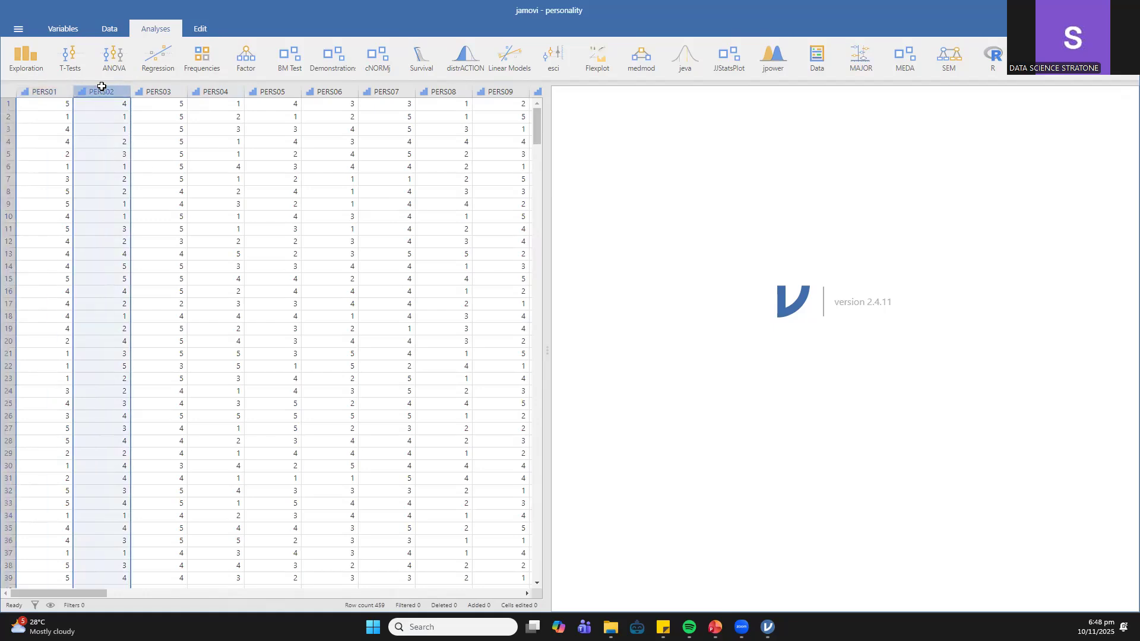
double_click(102, 89)
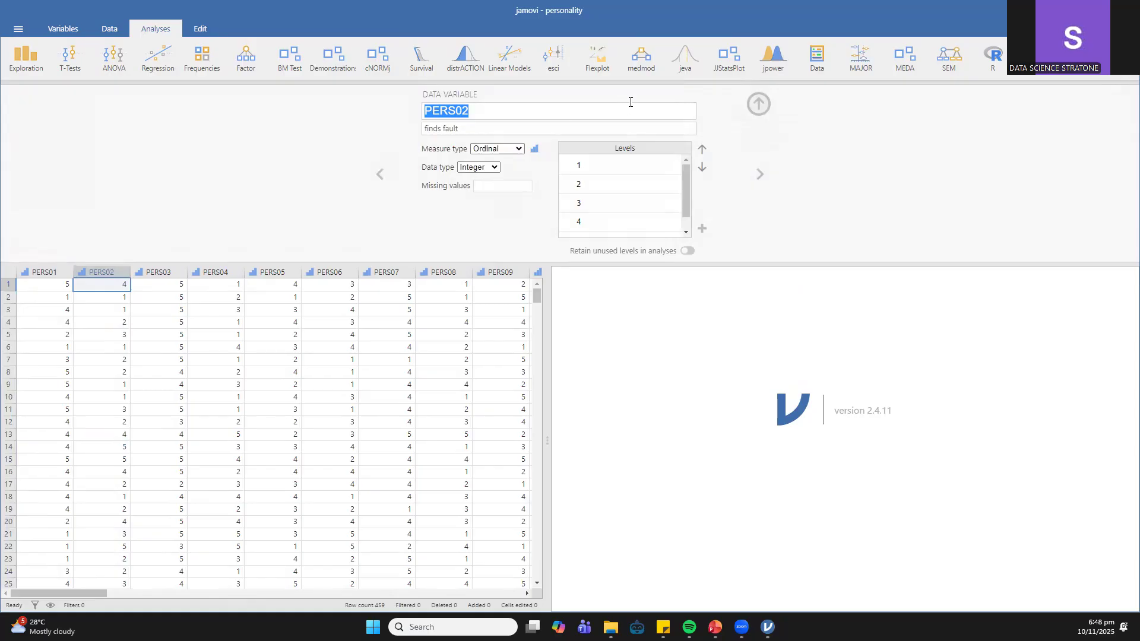
scroll(644, 178, down, 1)
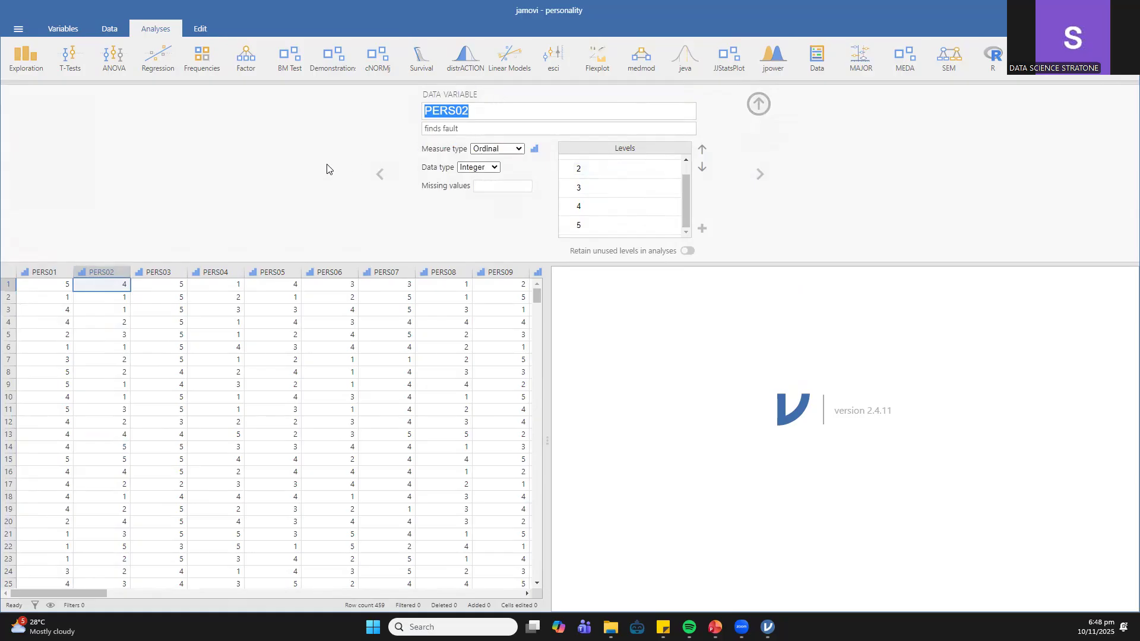
click(163, 269)
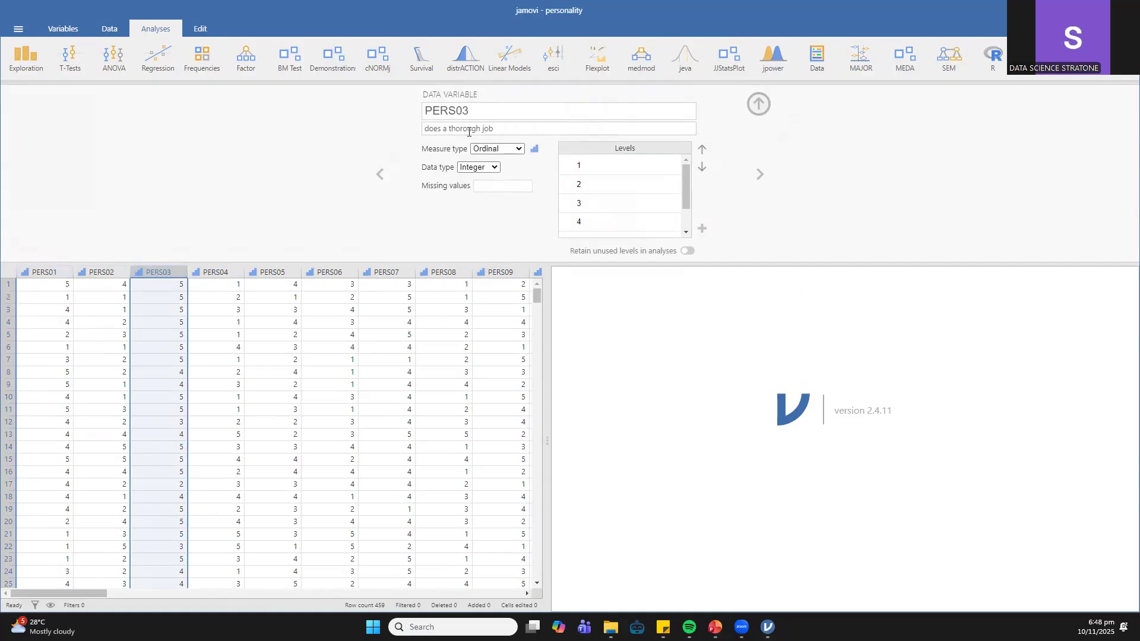
click(46, 271)
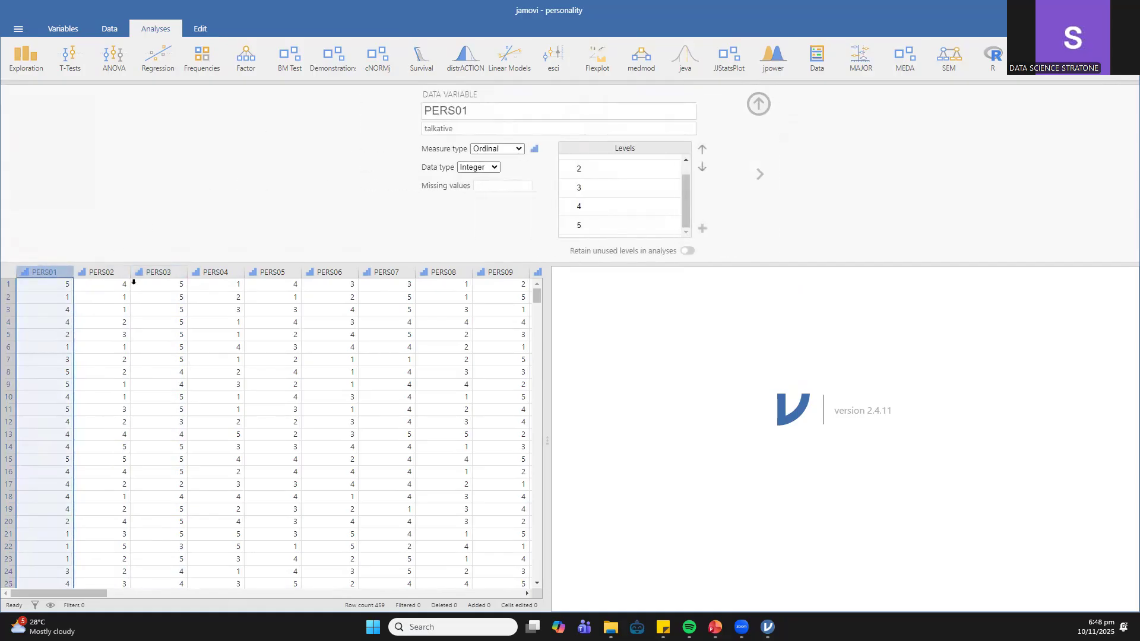
click(214, 273)
click(265, 274)
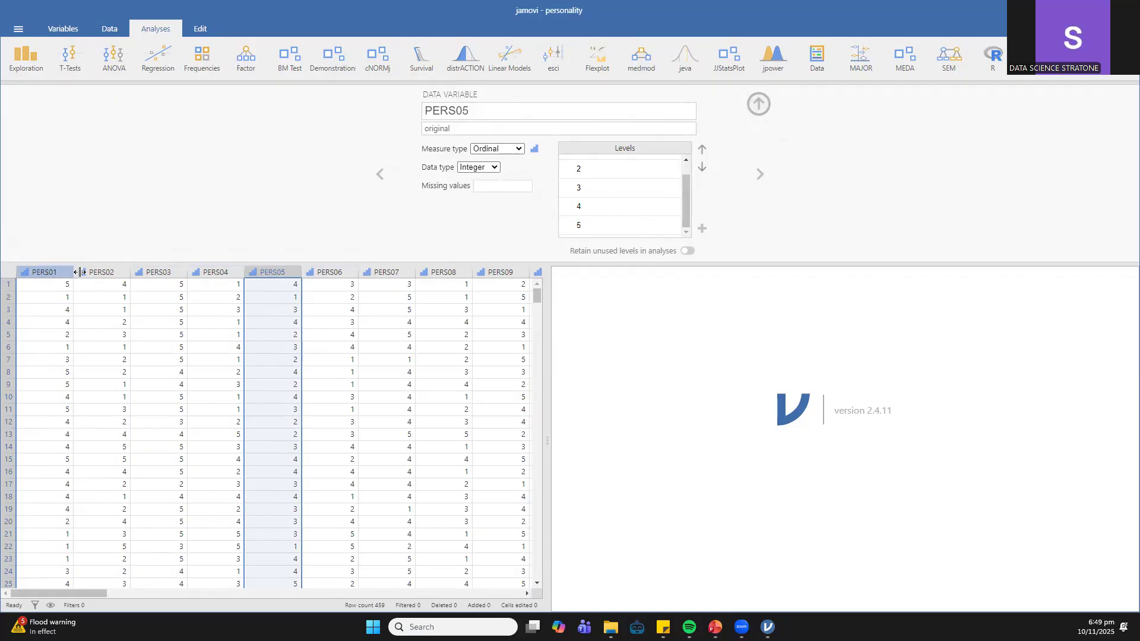
click(622, 170)
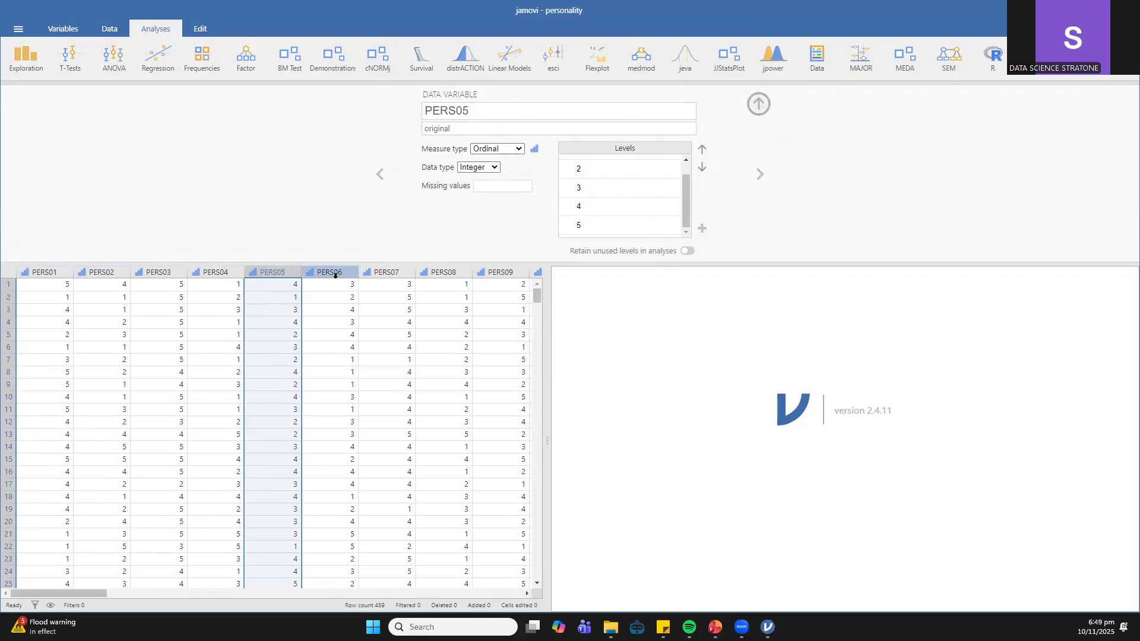
click(335, 274)
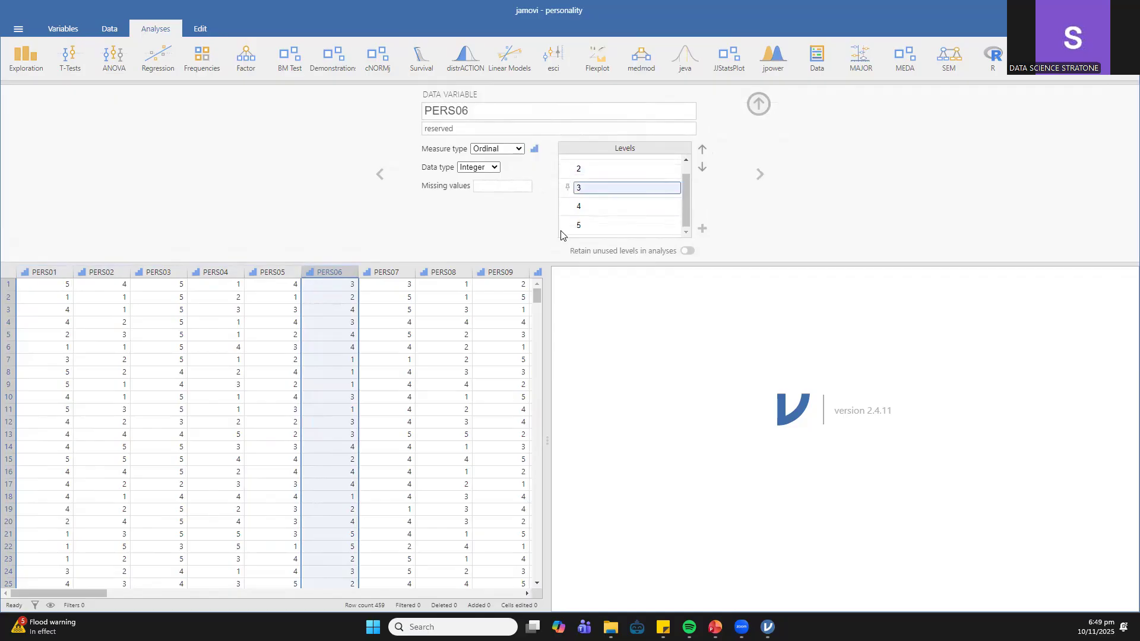
click(380, 272)
click(427, 272)
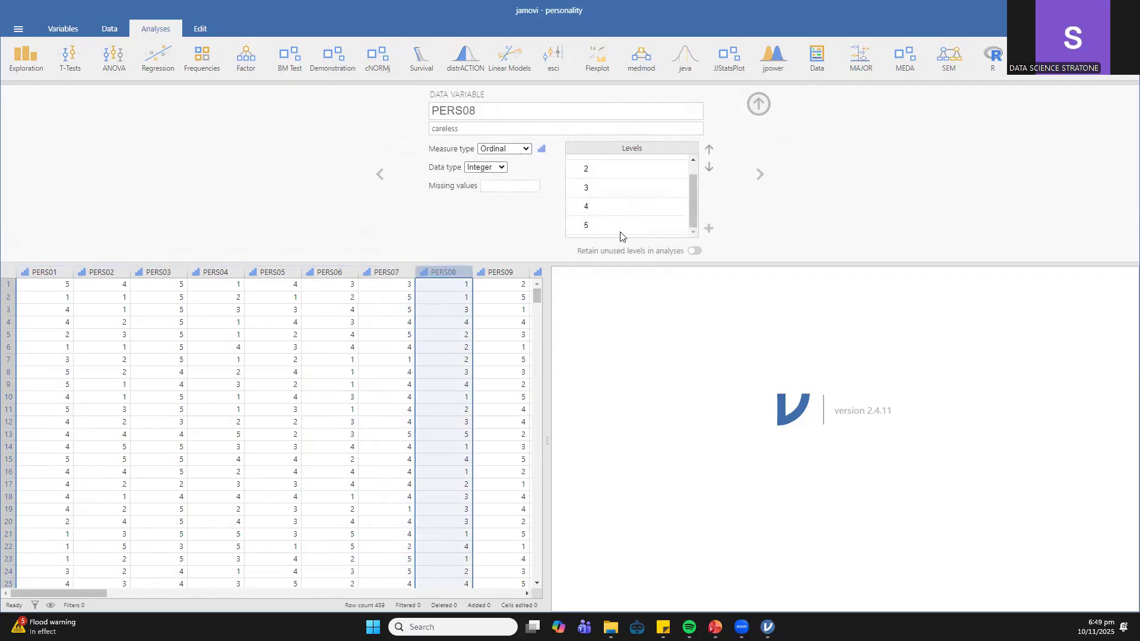
click(749, 106)
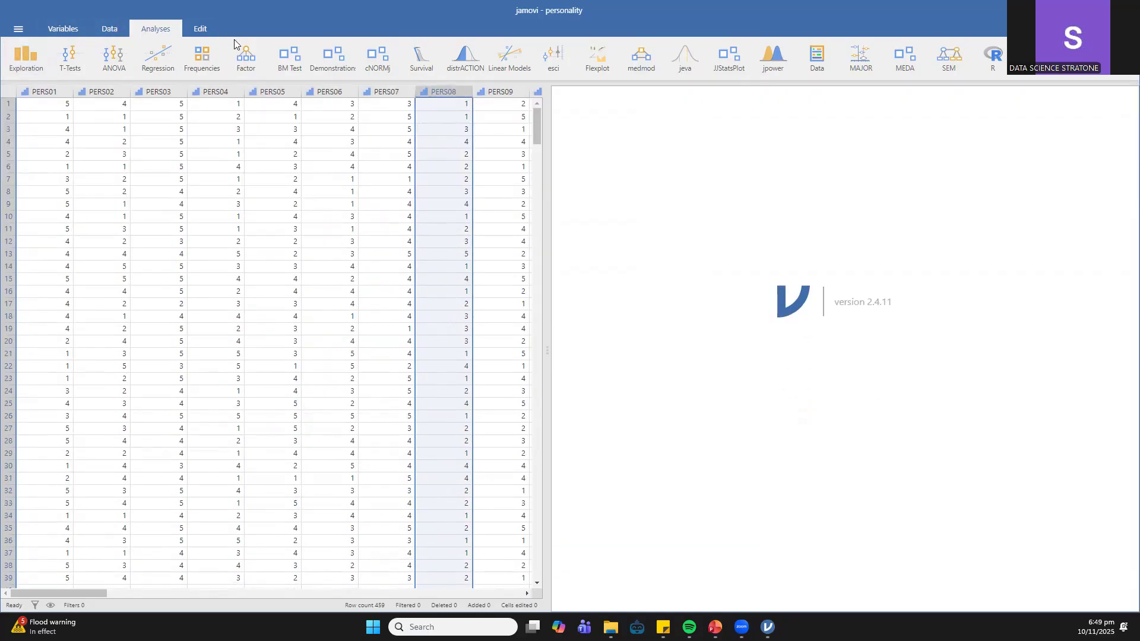
- Create an Exploratory Factor Analysis and add all the personality items to its analysis variables
click(261, 55)
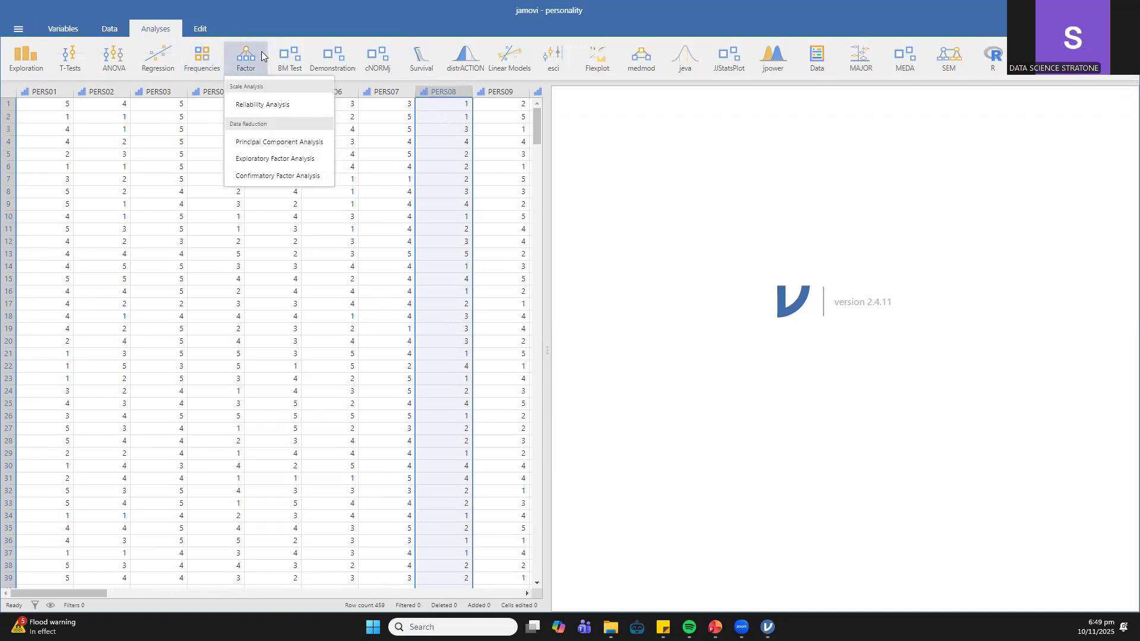
click(259, 164)
click(263, 142)
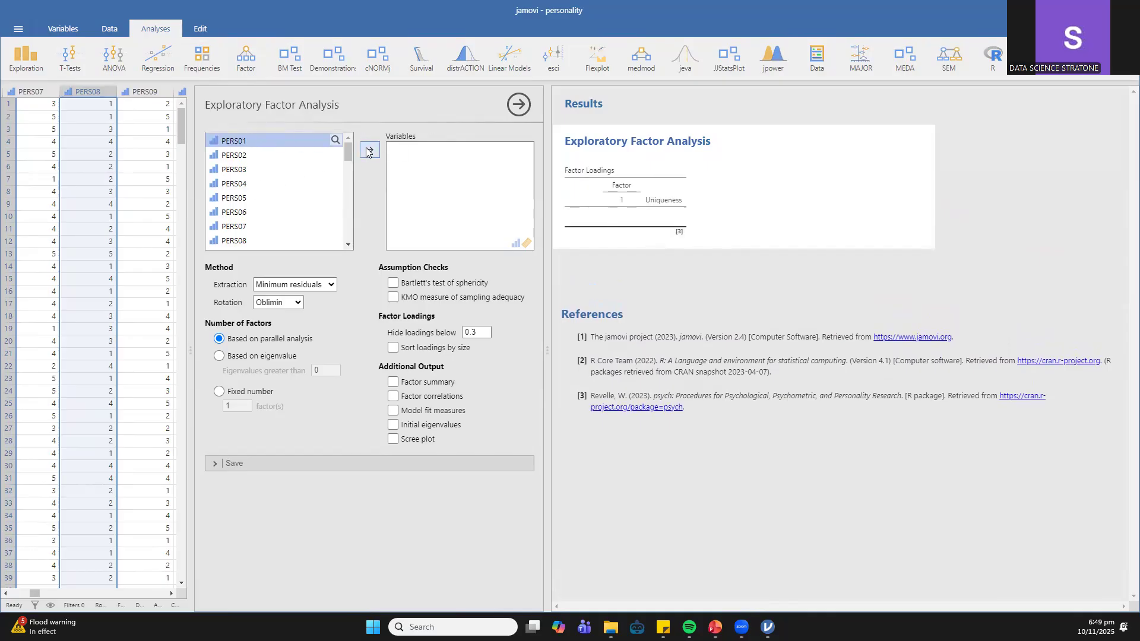
click(288, 183)
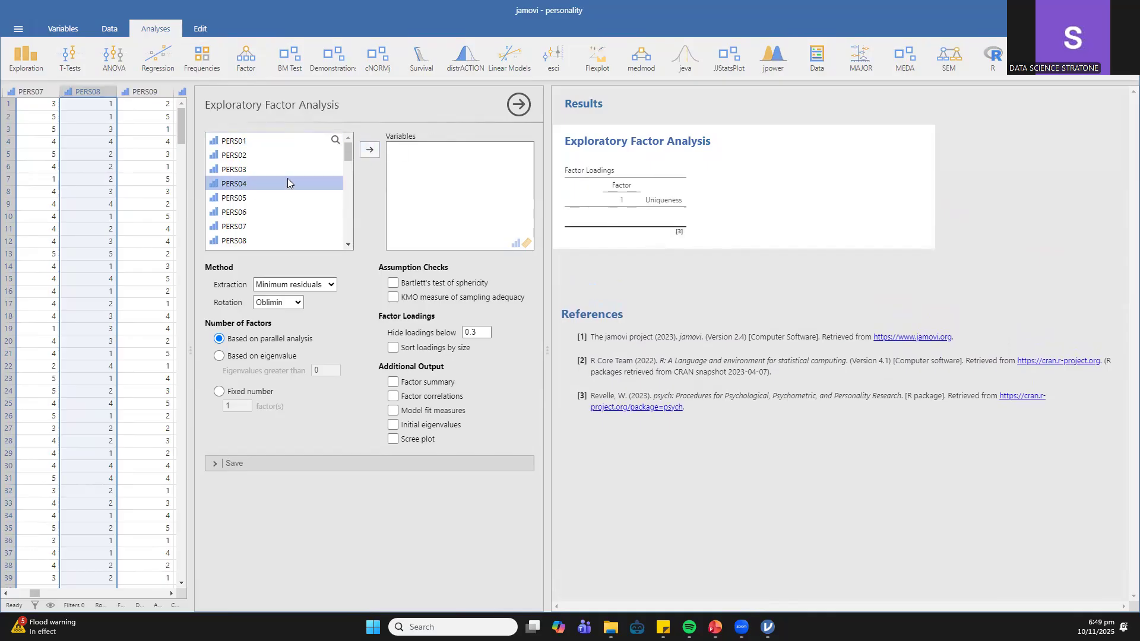
click(287, 142)
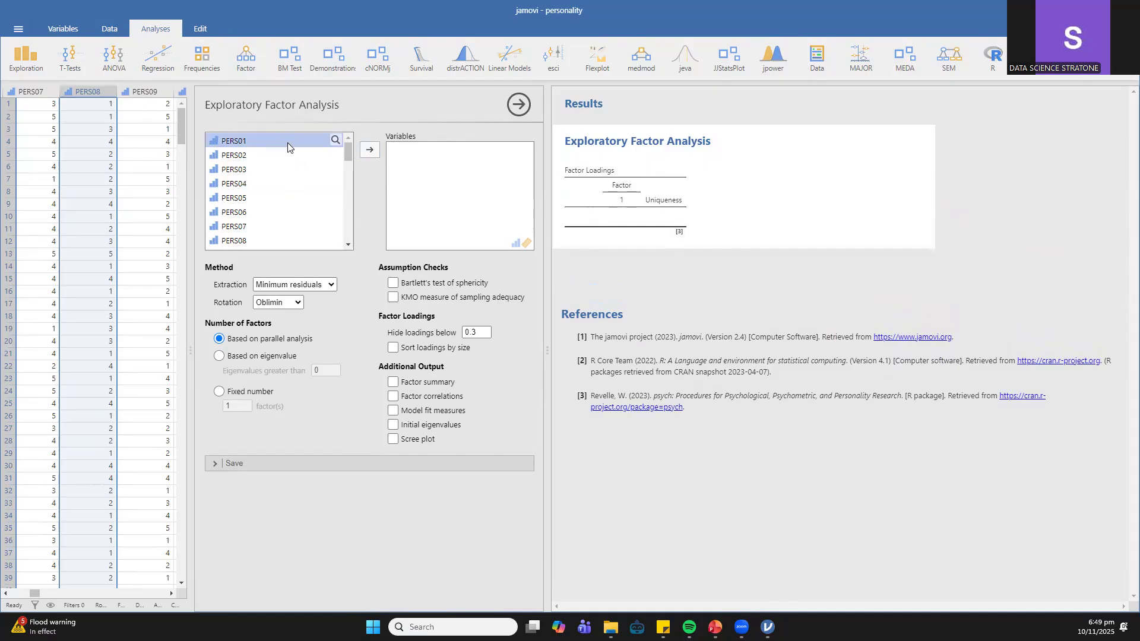
click(371, 152)
click(372, 155)
double_click(373, 156)
click(373, 155)
click(373, 155)
click(373, 155)
click(373, 156)
click(372, 156)
click(373, 156)
click(372, 153)
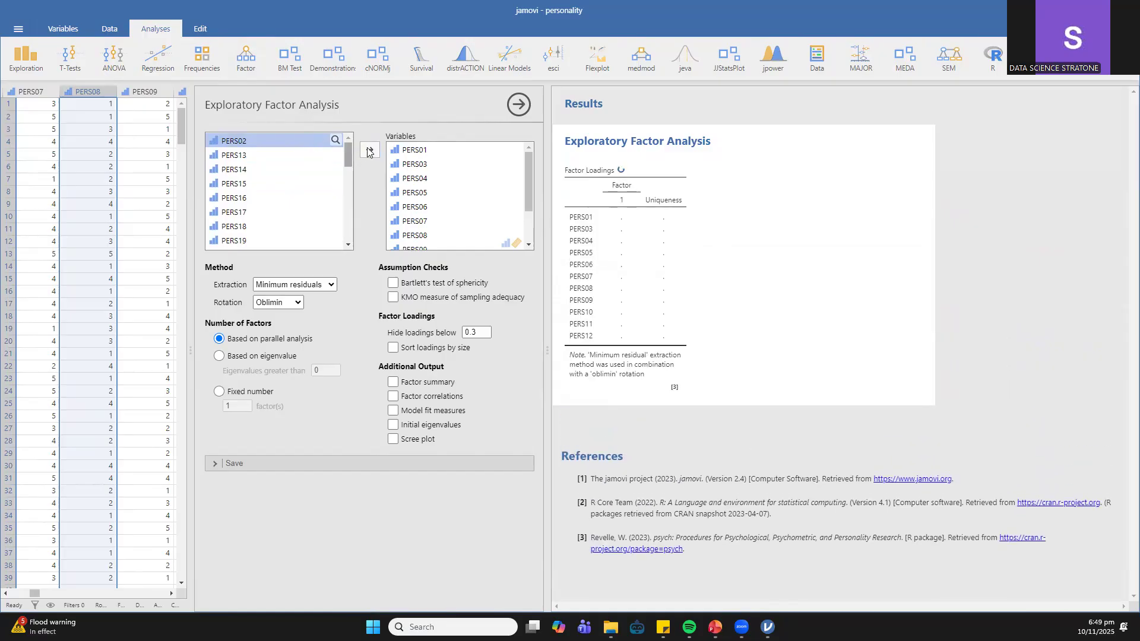
click(373, 152)
click(373, 151)
double_click(373, 151)
click(372, 151)
double_click(372, 152)
click(371, 152)
double_click(370, 152)
double_click(370, 153)
click(369, 153)
double_click(369, 153)
click(369, 153)
double_click(369, 153)
click(369, 153)
click(369, 154)
double_click(368, 154)
click(368, 154)
double_click(368, 154)
double_click(368, 153)
click(368, 154)
double_click(368, 154)
click(368, 154)
click(368, 154)
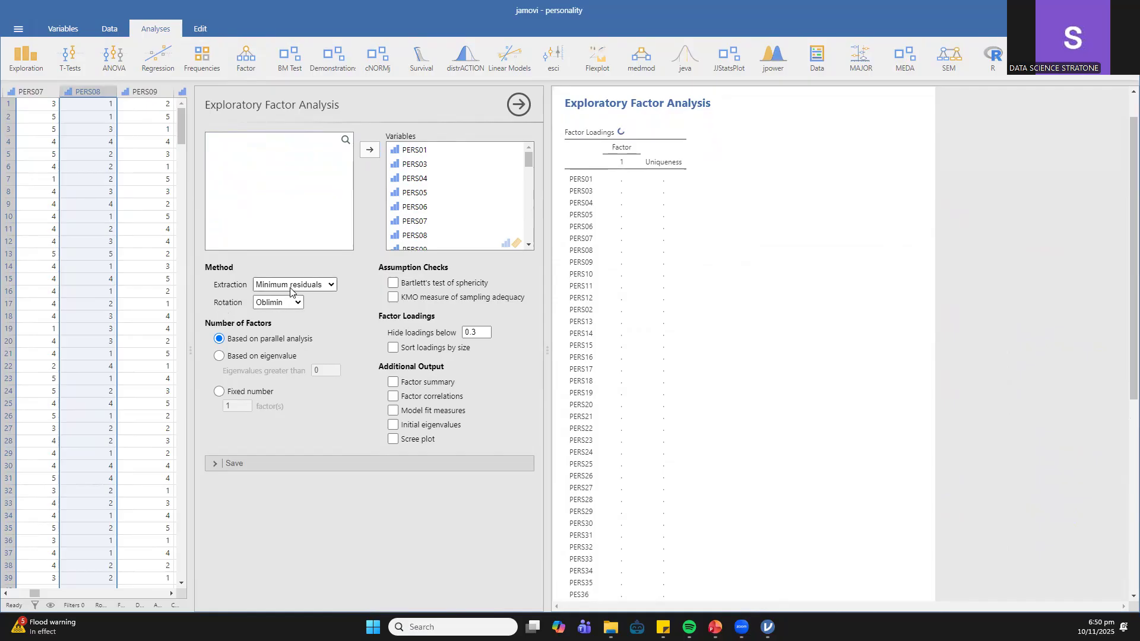
- Set the factor extraction method to Principal axis and the rotation to Varimax
click(309, 285)
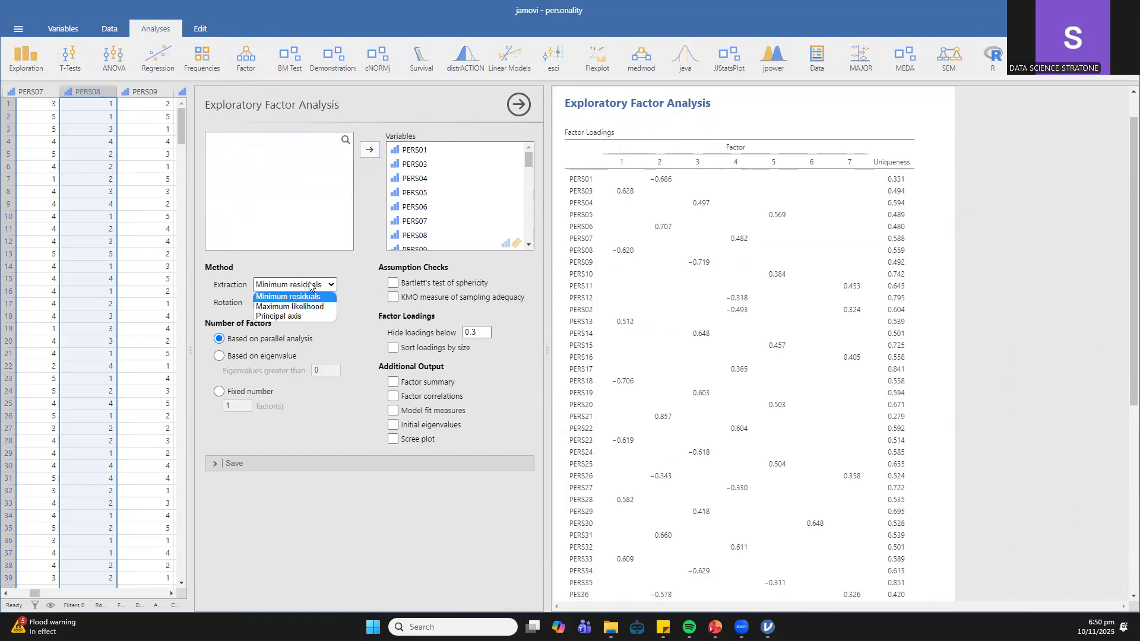
click(278, 317)
click(279, 302)
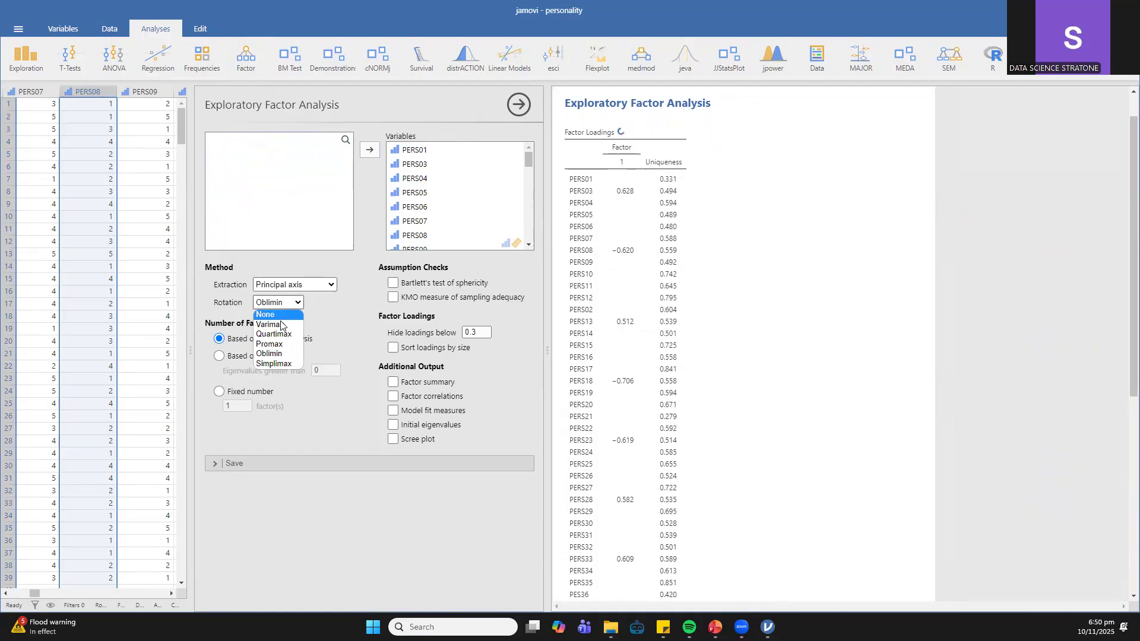
click(279, 325)
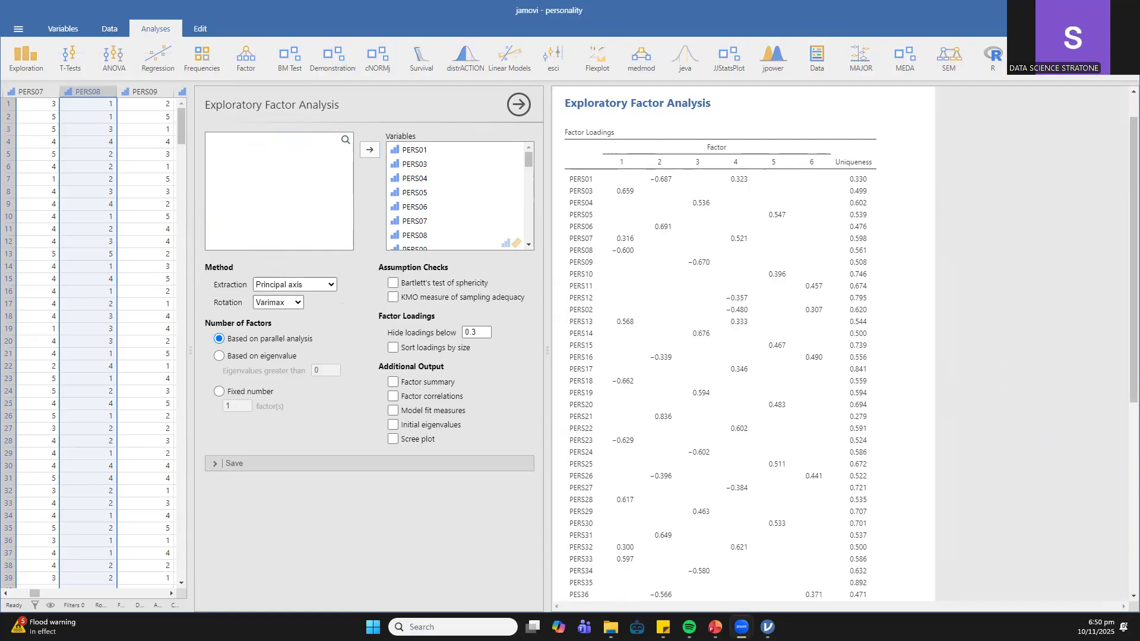
- Enable the assumption checks for Bartlett's test of sphericity and the KMO measure of sampling adequacy
click(394, 284)
click(394, 284)
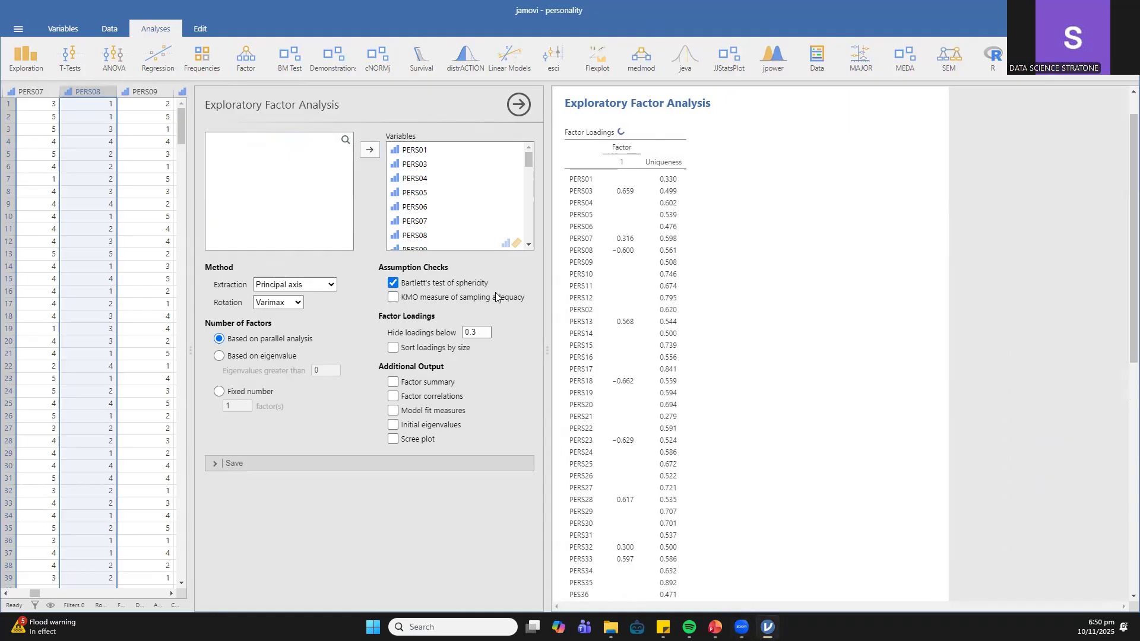
click(395, 298)
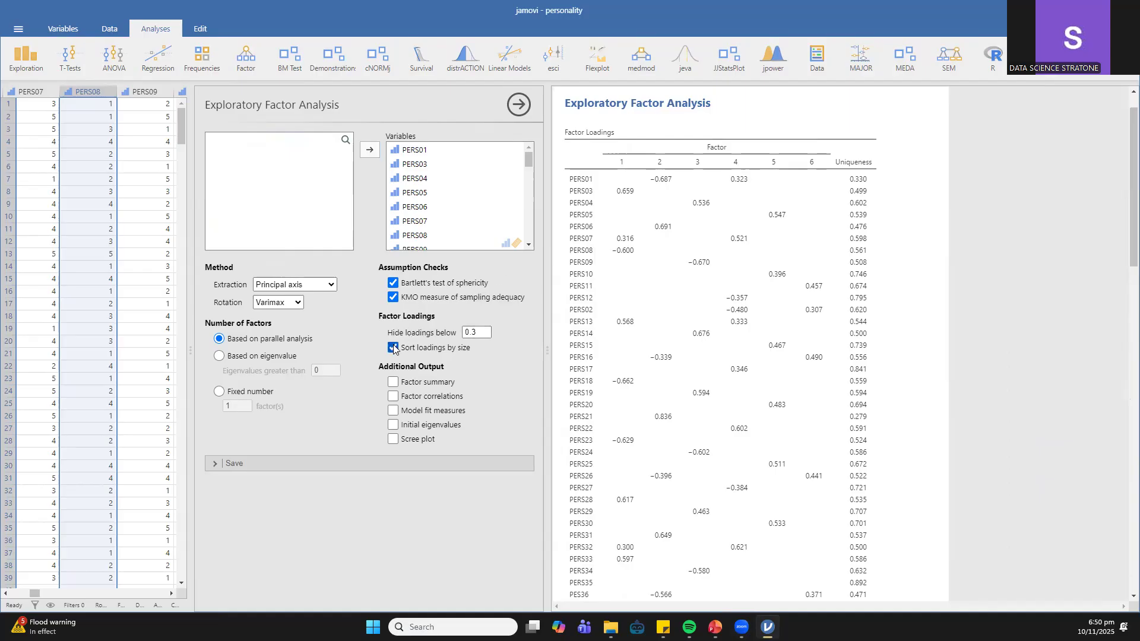
- Sort the factor loadings by size, hiding those below 0.4, and add the factor summary, model fit measures and scree plot
click(481, 332)
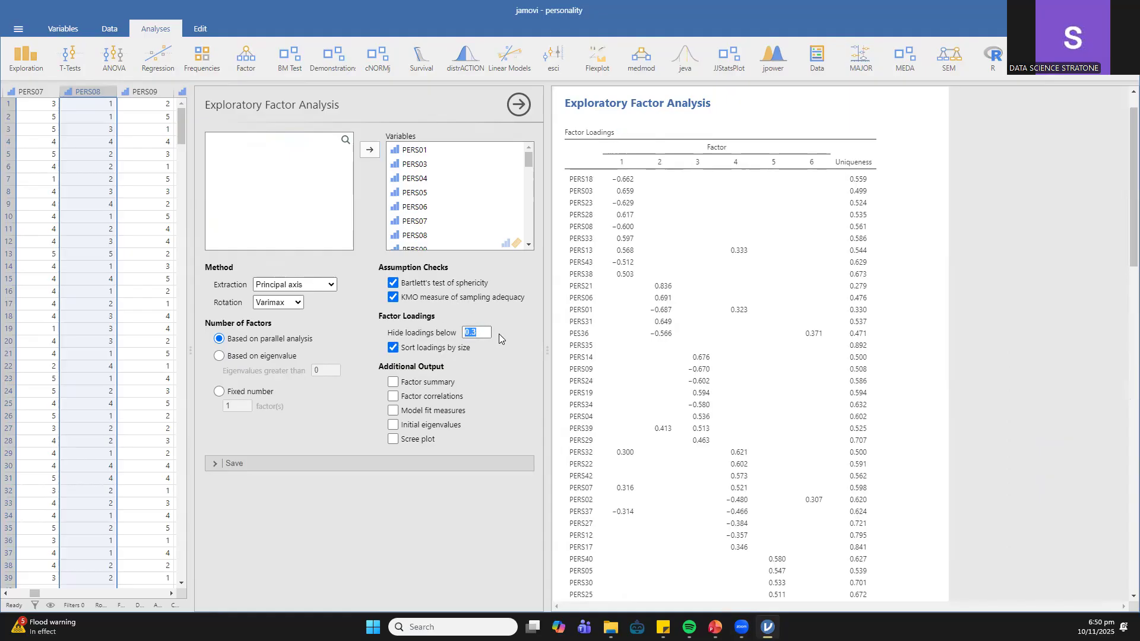
text(.)
click(394, 383)
click(394, 411)
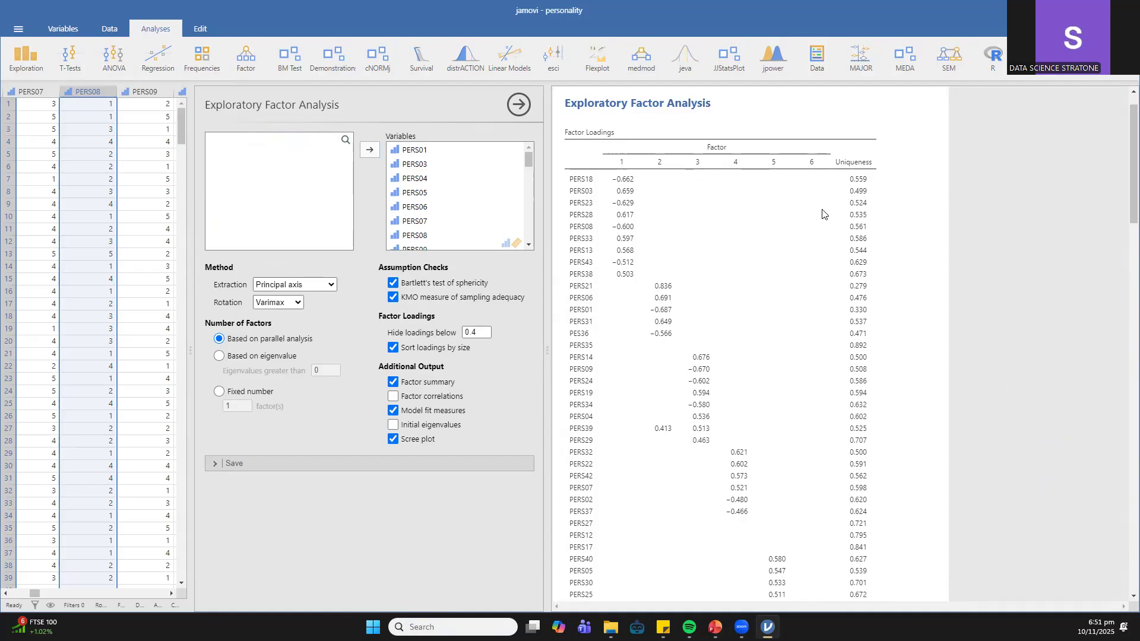
- Examine the factor loadings, factor statistics, model fit measures and assumption checks in the results
scroll(663, 264, down, 8)
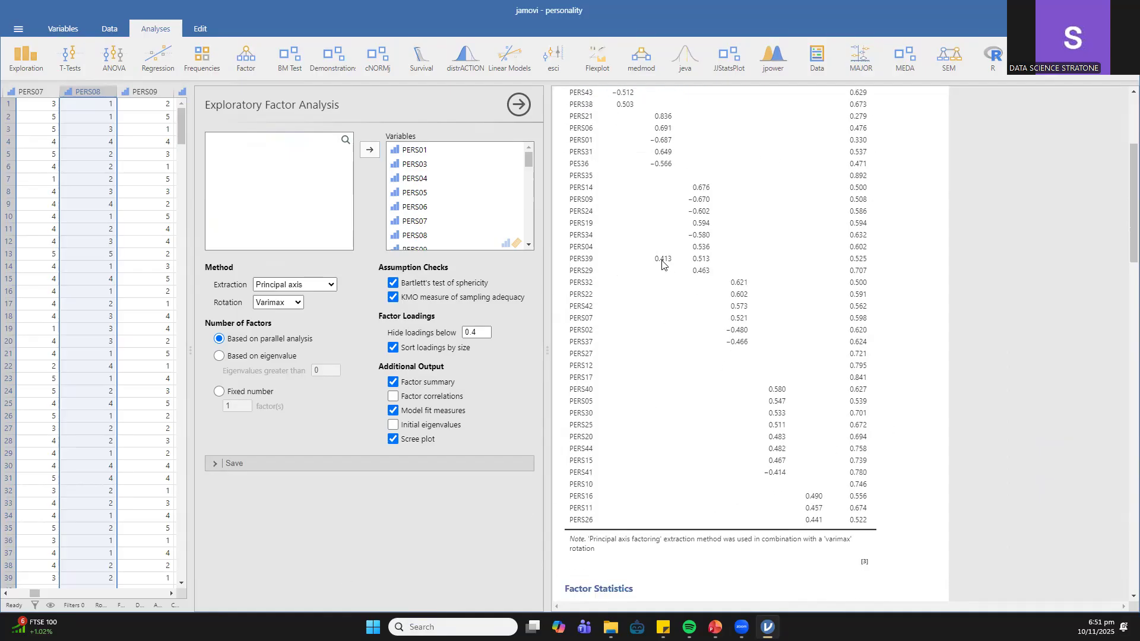
scroll(662, 265, down, 2)
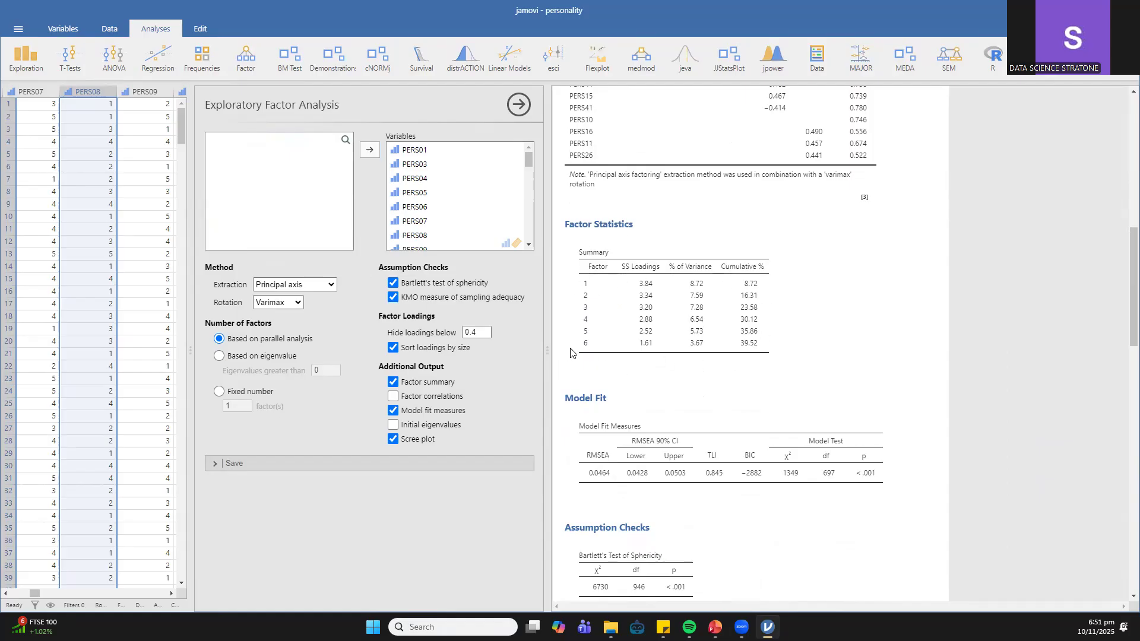
scroll(804, 293, down, 5)
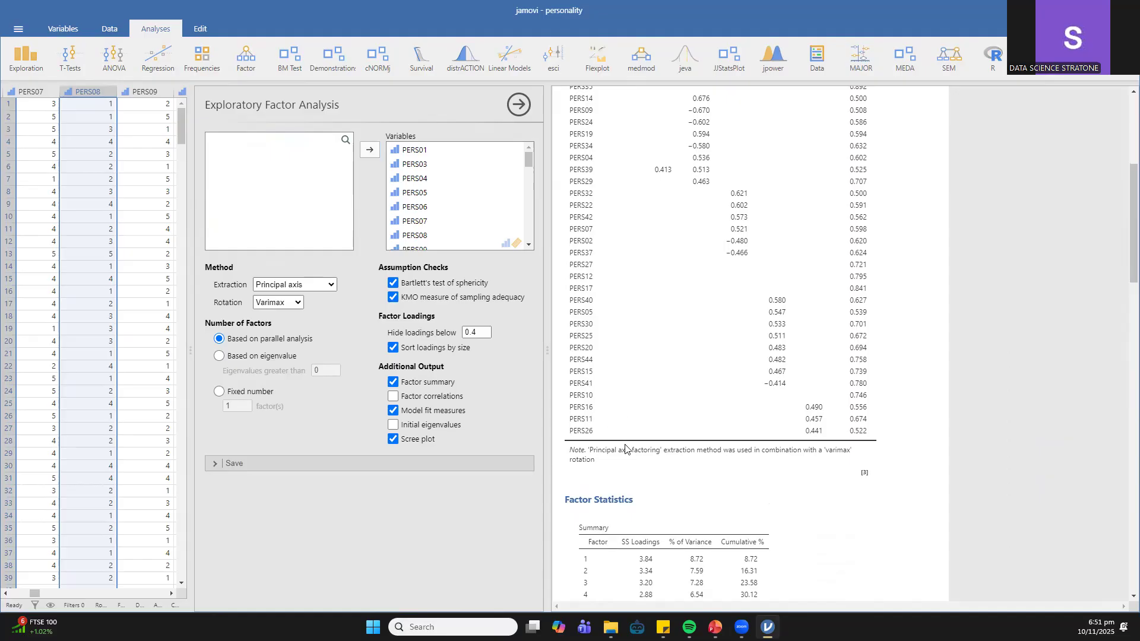
scroll(771, 439, down, 2)
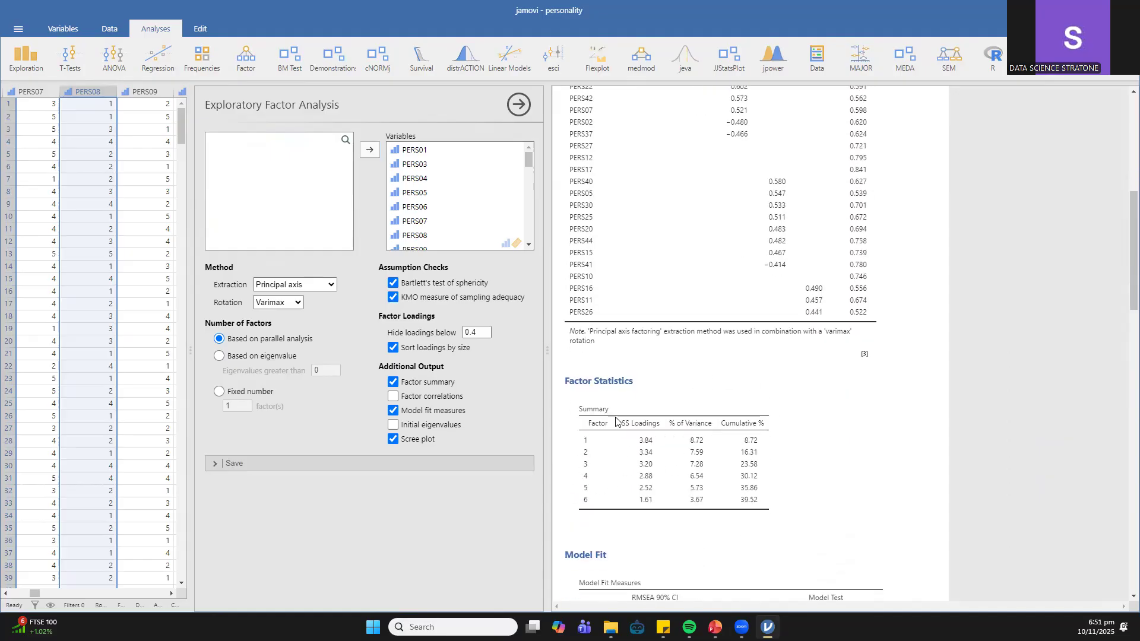
scroll(615, 420, down, 1)
scroll(617, 365, down, 1)
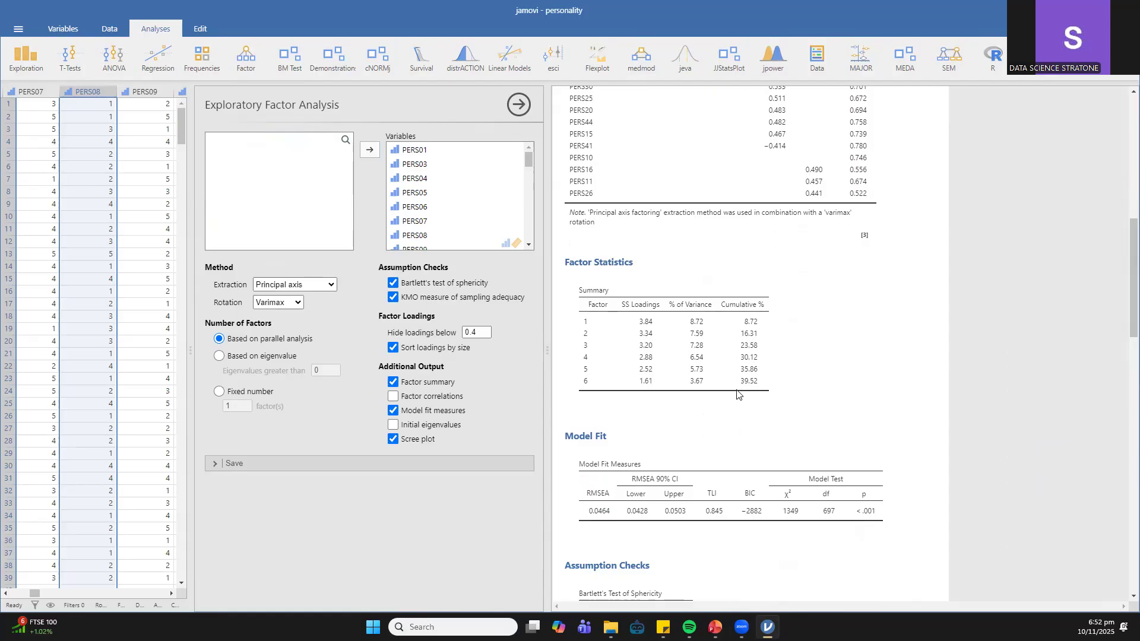
scroll(678, 356, down, 2)
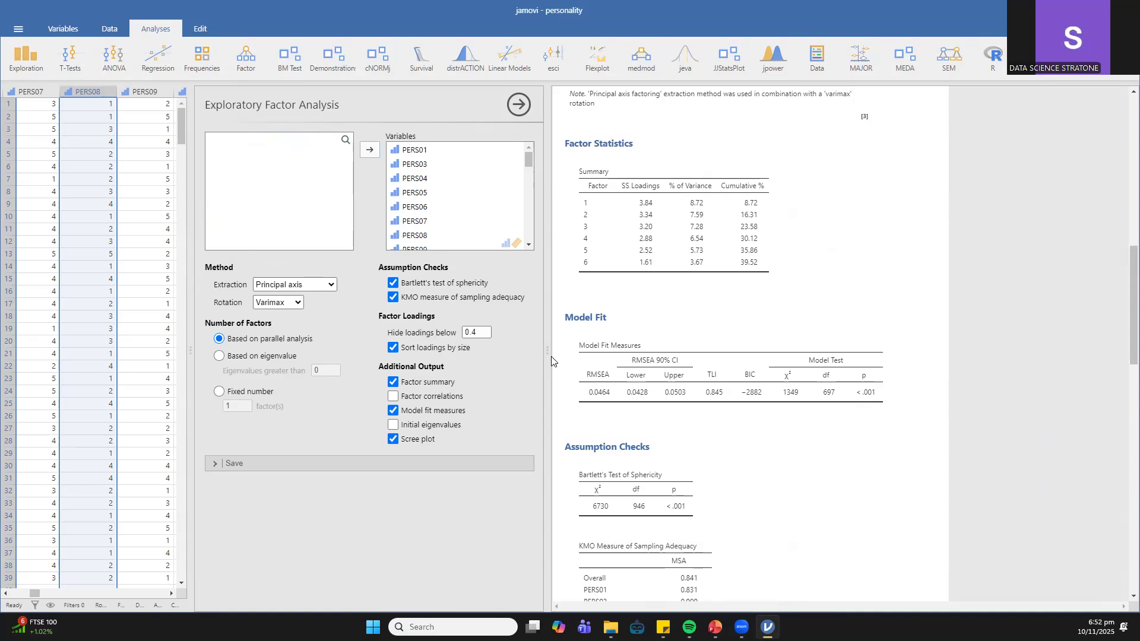
key(alt+Tab)
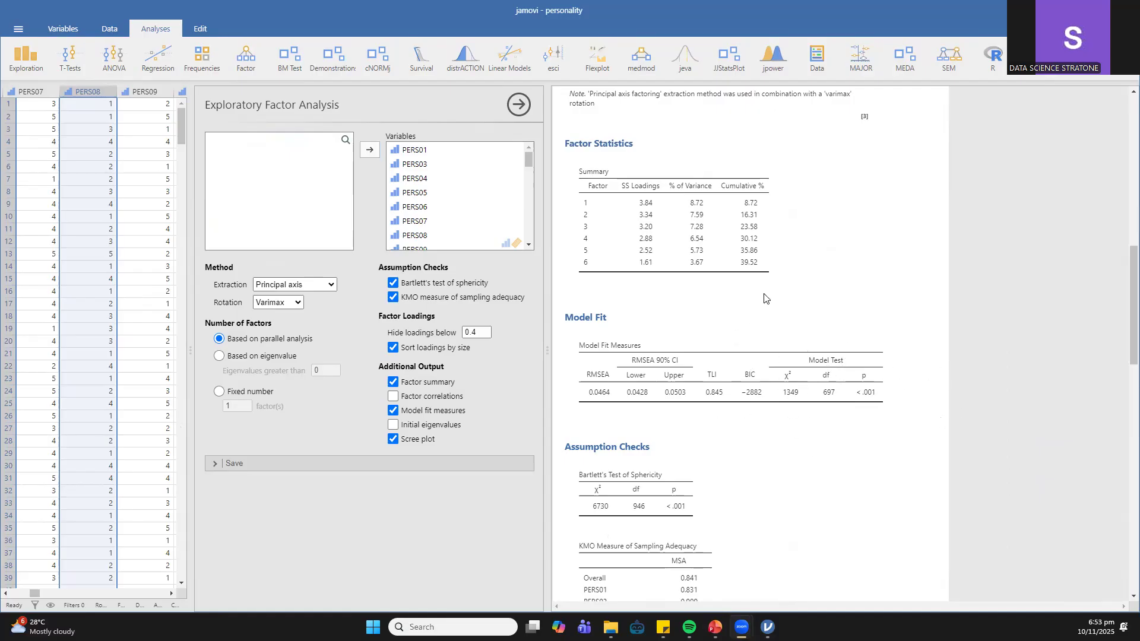
scroll(600, 356, down, 3)
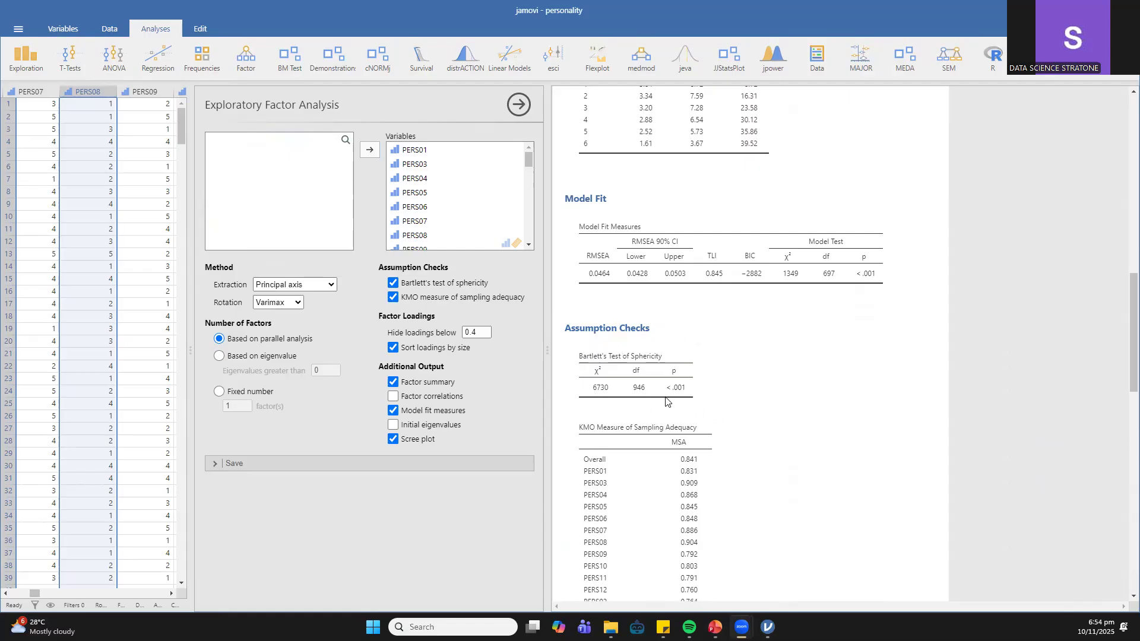
- Examine the model fit measures, Bartlett's test, KMO values and scree plot, and return to the factor loadings table
scroll(652, 348, down, 1)
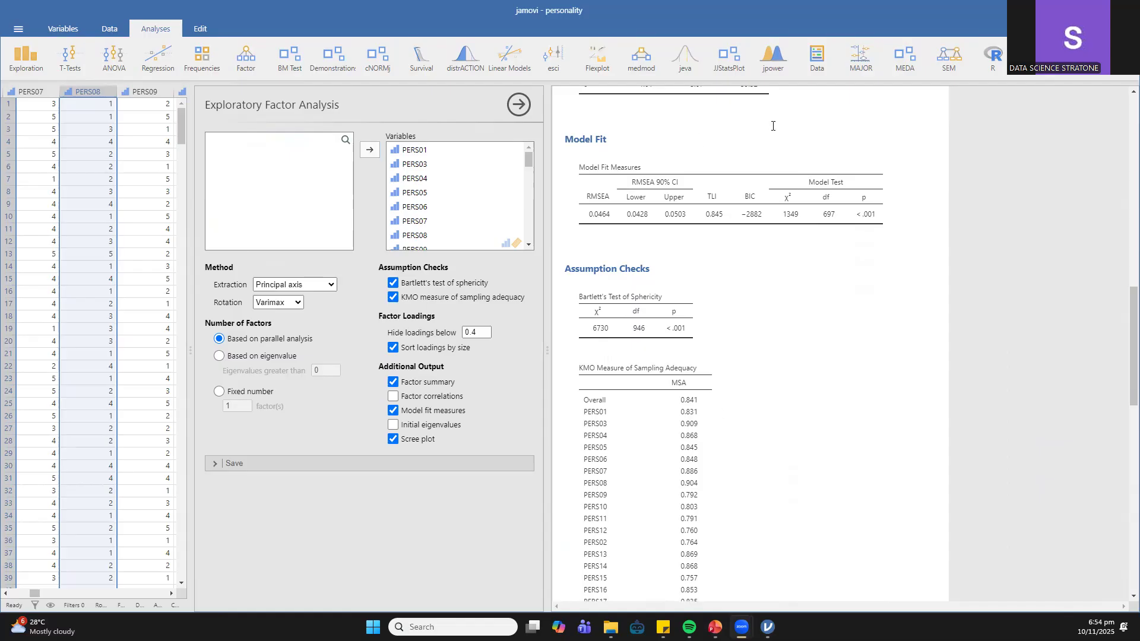
scroll(668, 307, down, 1)
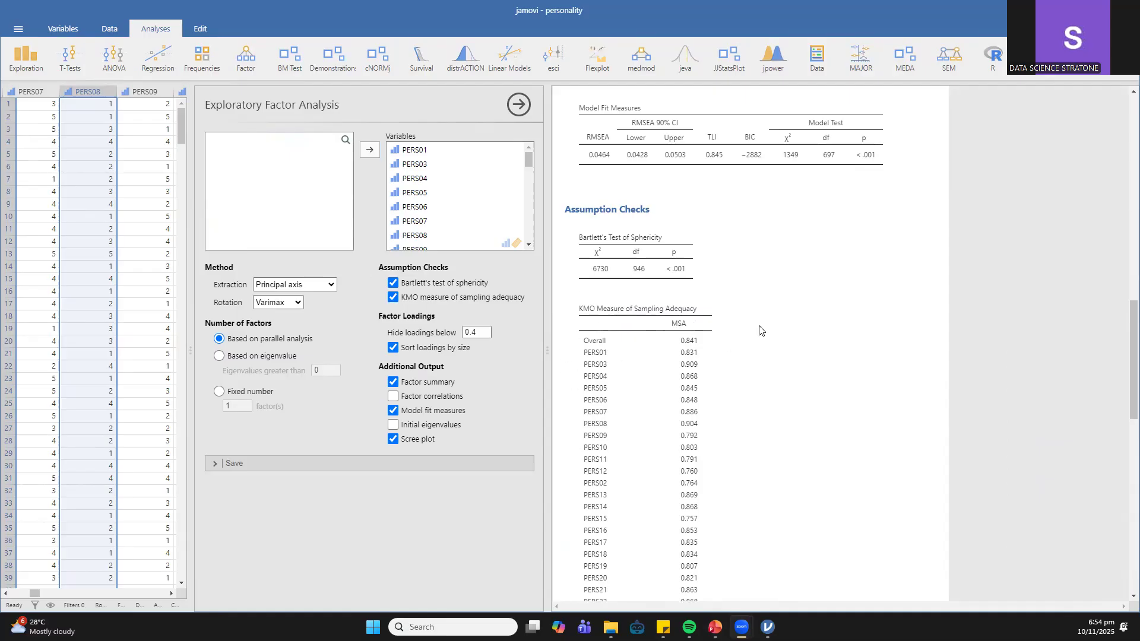
scroll(762, 326, down, 4)
scroll(761, 324, down, 8)
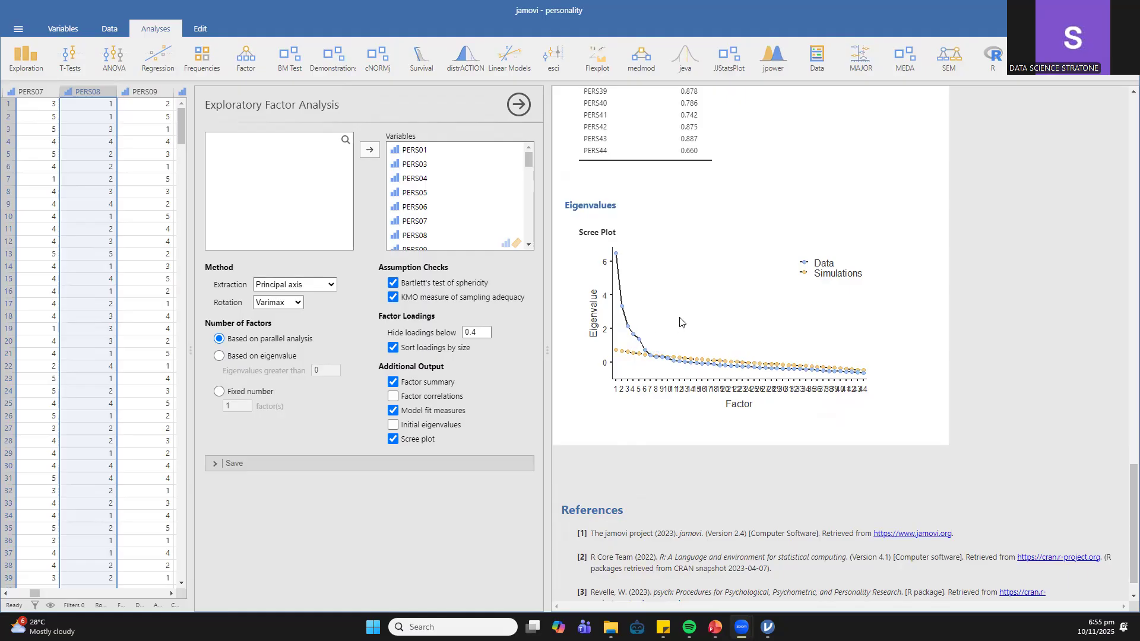
scroll(679, 321, up, 20)
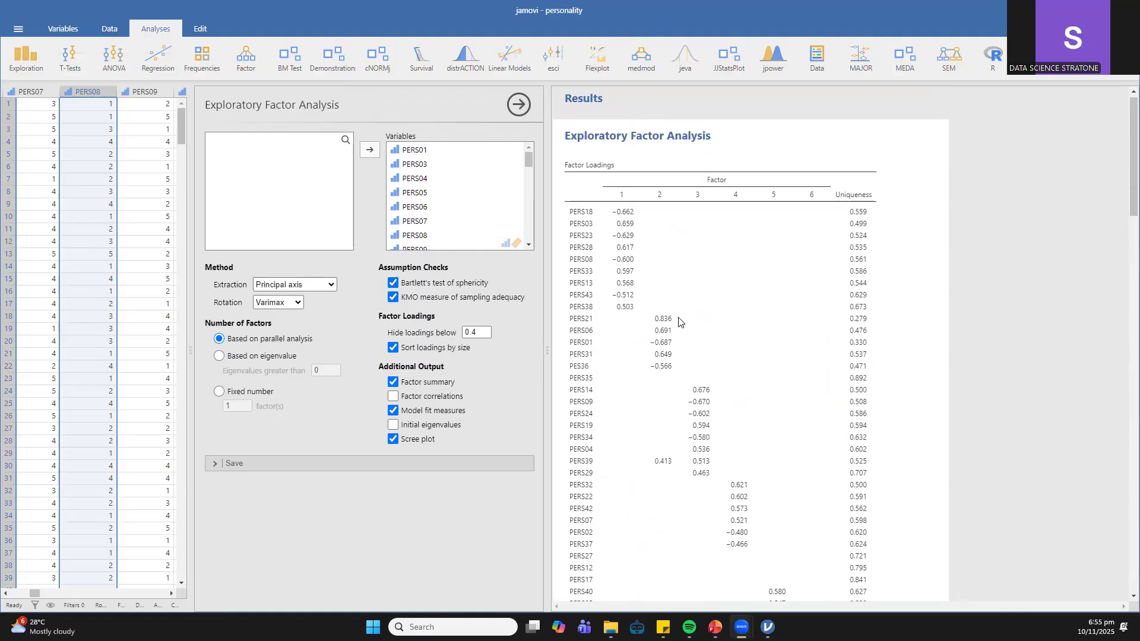
scroll(680, 321, down, 2)
scroll(678, 321, up, 3)
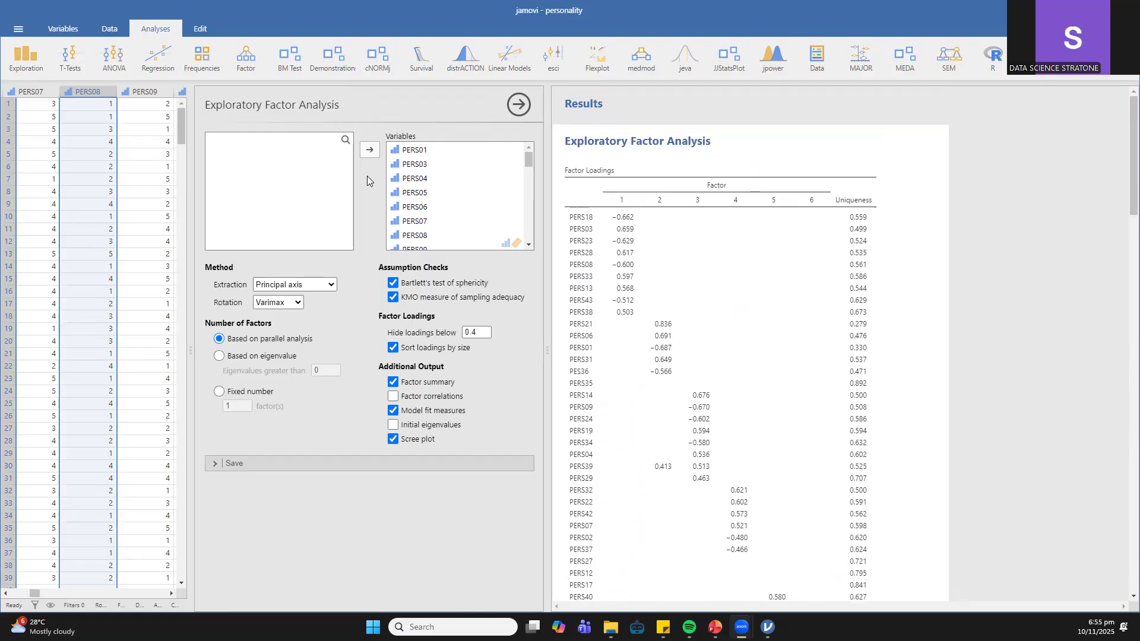
- Close the factor analysis options and show the list of variables with their descriptions beside the results
click(517, 104)
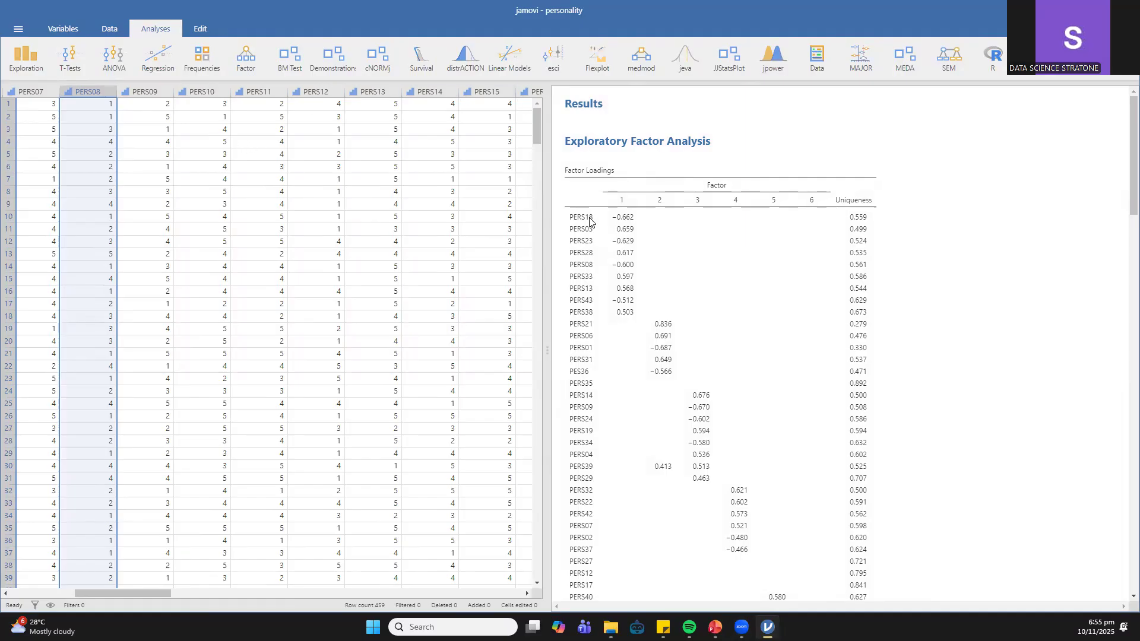
click(110, 28)
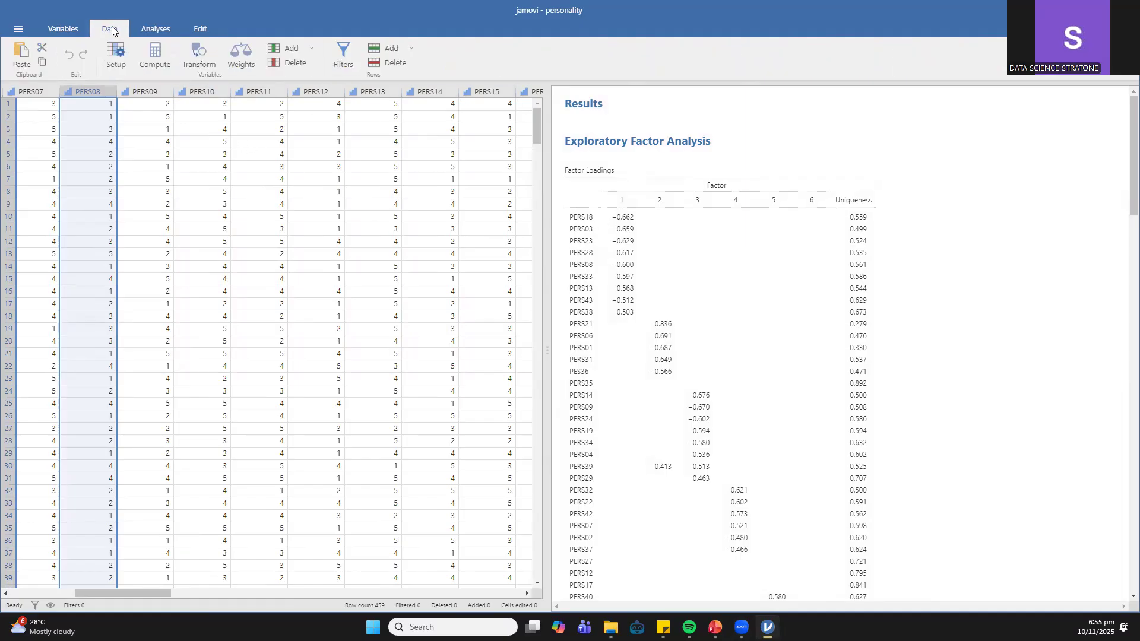
click(741, 627)
click(46, 29)
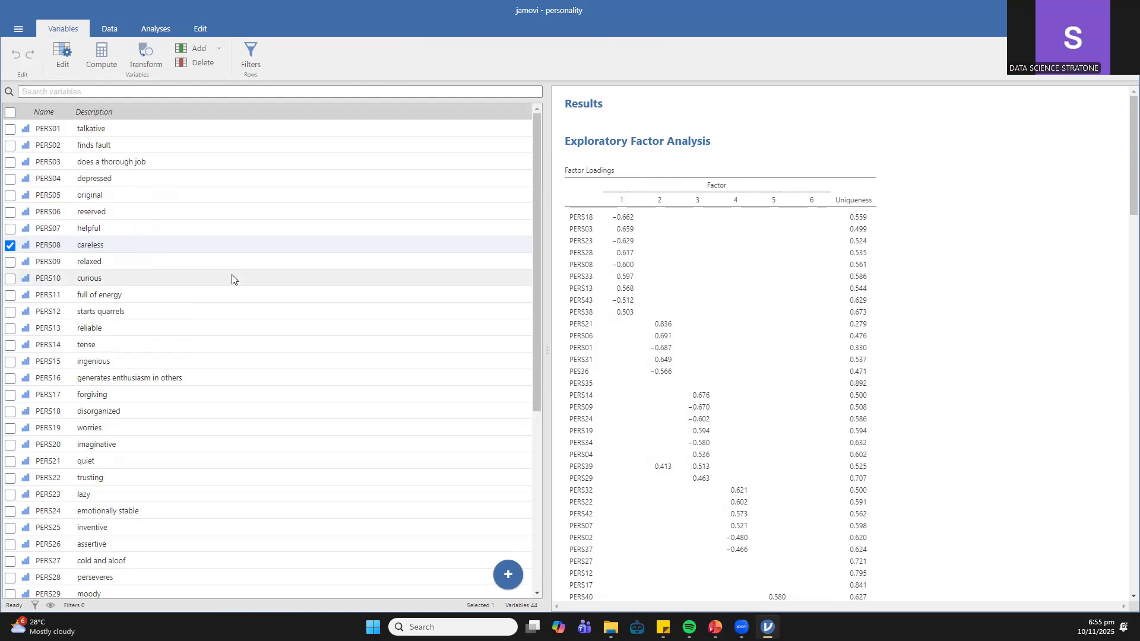
- Read the variable descriptions and compare them with the items that load on factor 1 in the factor loadings table
scroll(231, 277, down, 2)
scroll(231, 277, down, 1)
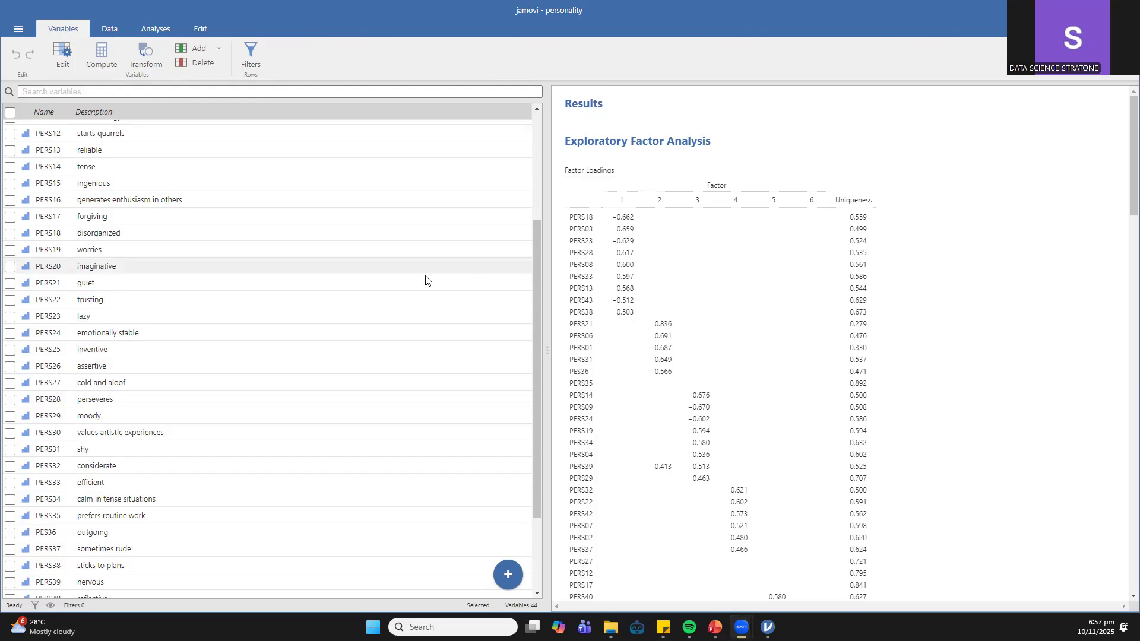
scroll(407, 241, up, 4)
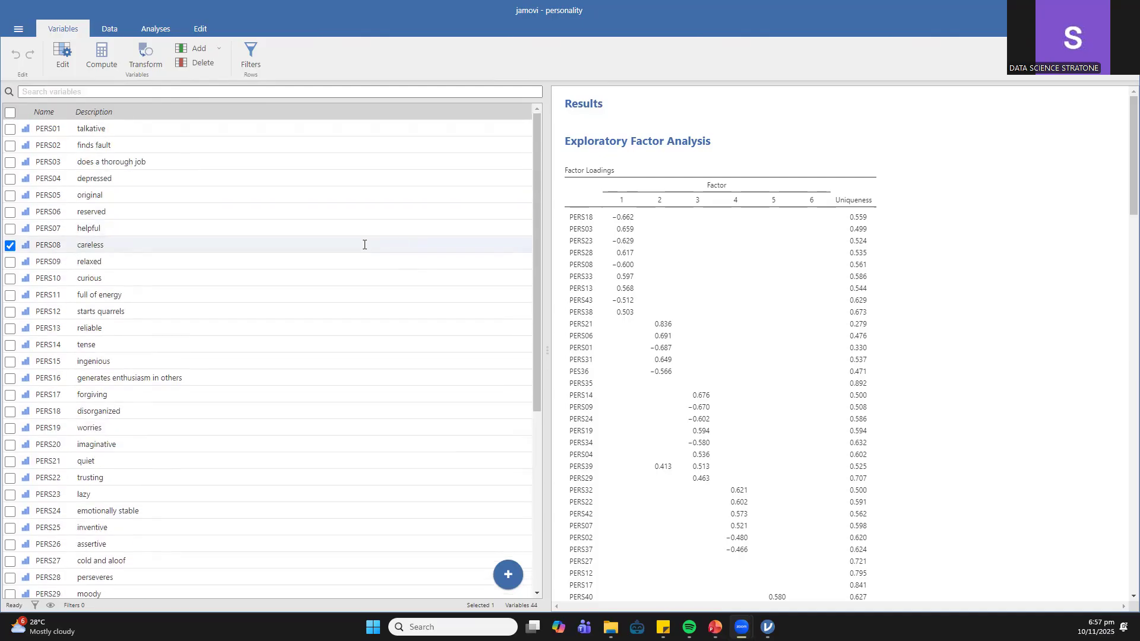
scroll(365, 241, down, 3)
scroll(368, 238, up, 2)
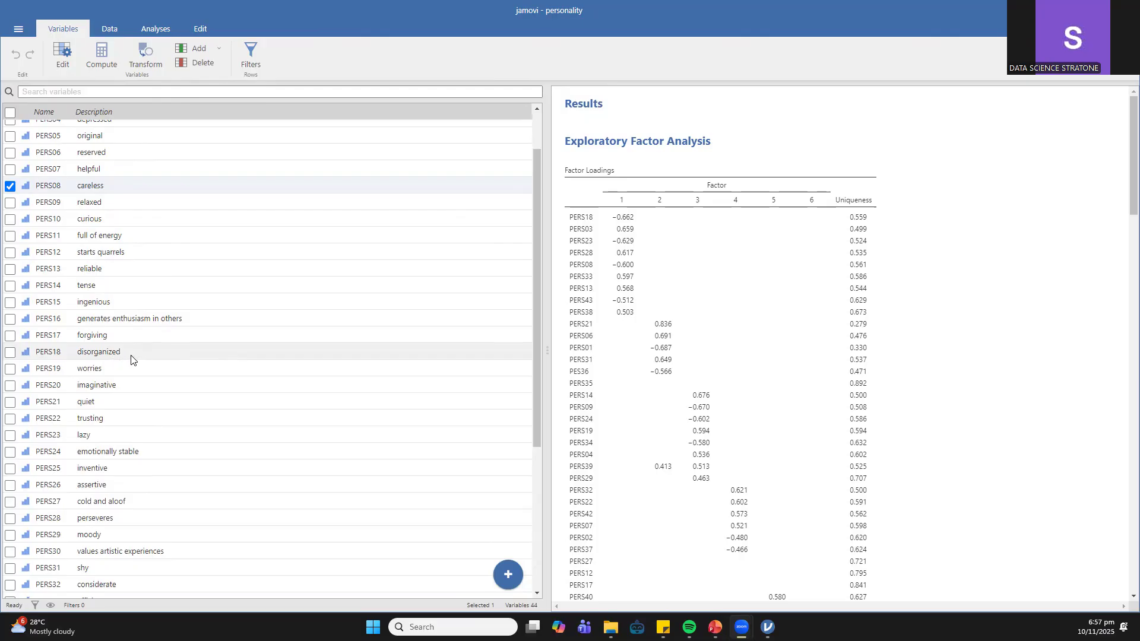
scroll(131, 358, up, 3)
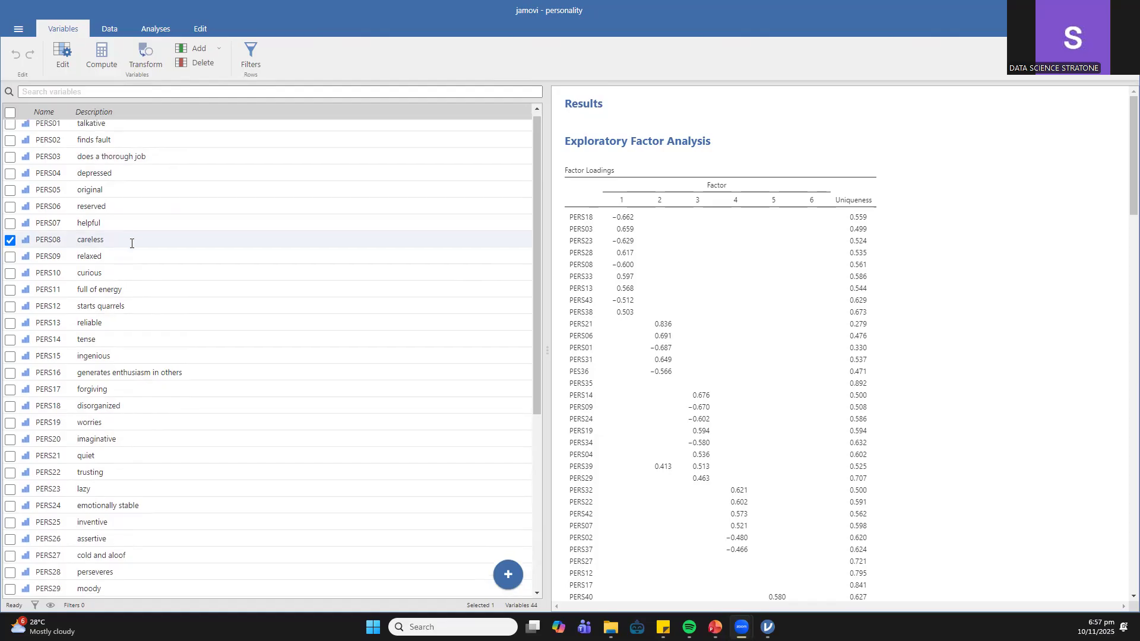
scroll(113, 285, down, 3)
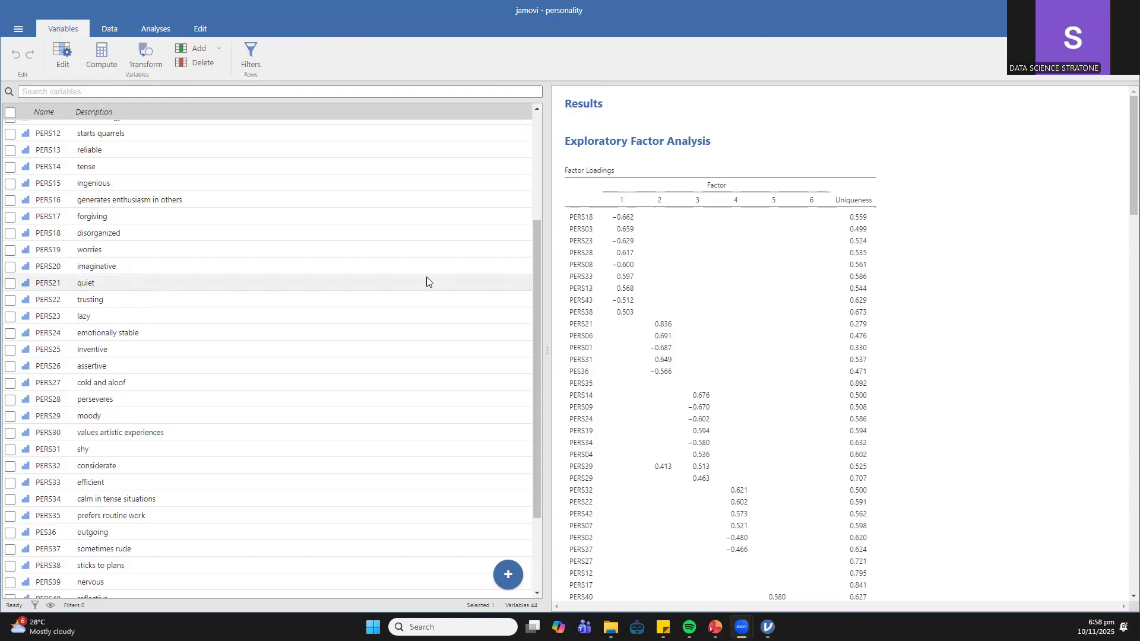
scroll(426, 282, up, 4)
scroll(427, 280, down, 2)
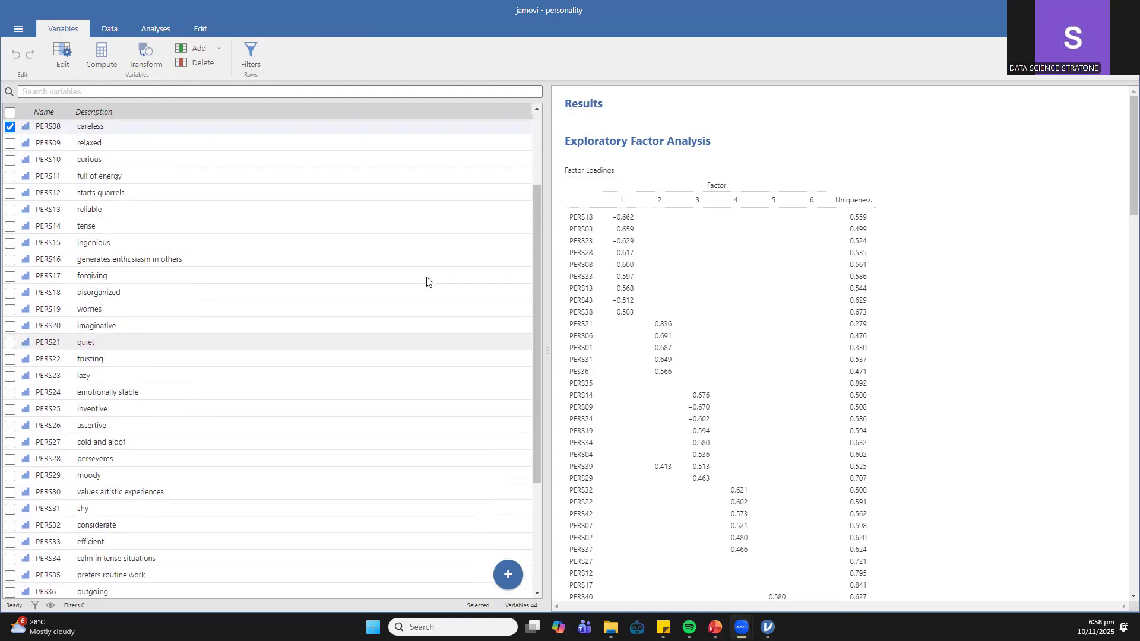
scroll(432, 291, up, 2)
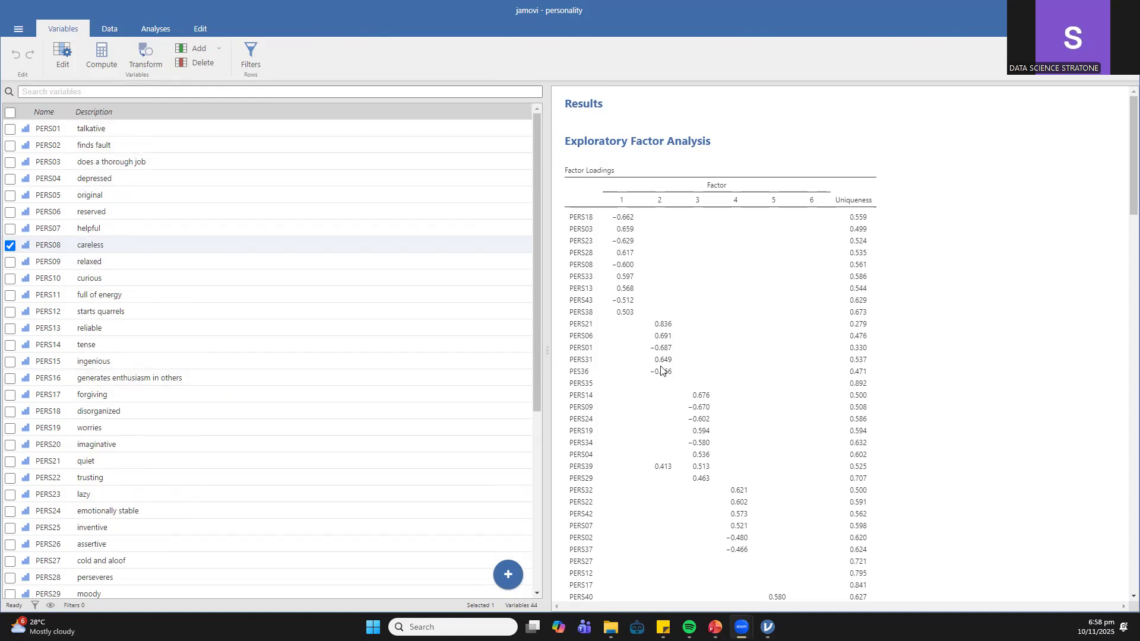
- Match the variable descriptions to the items that load on factors 2 and 3, checking PERS39 on both factors
scroll(331, 386, down, 5)
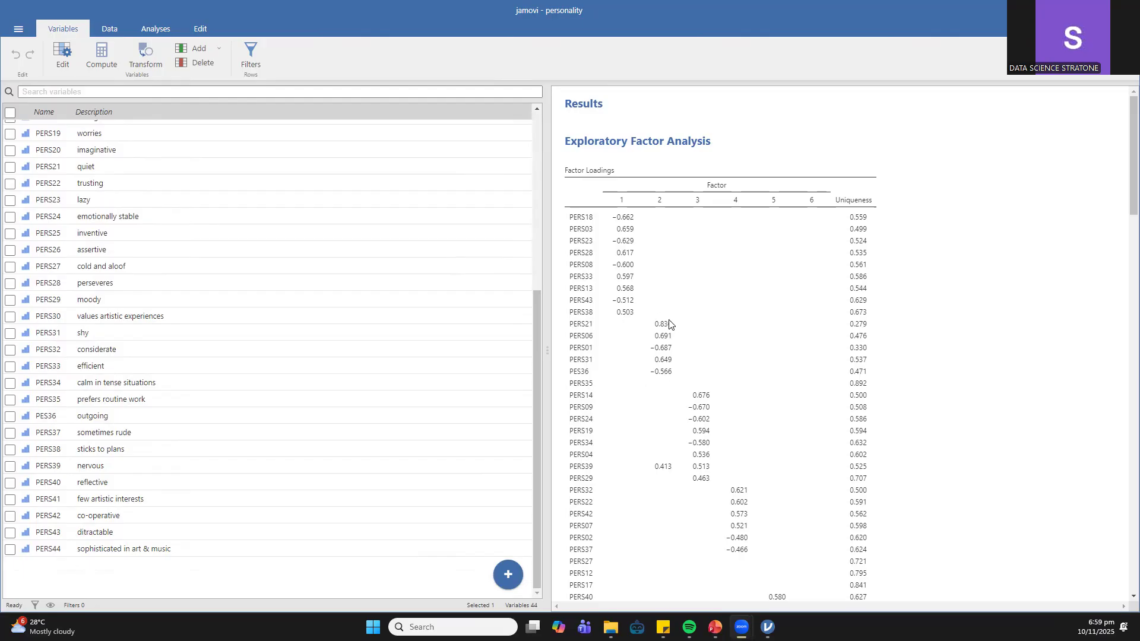
scroll(646, 421, down, 2)
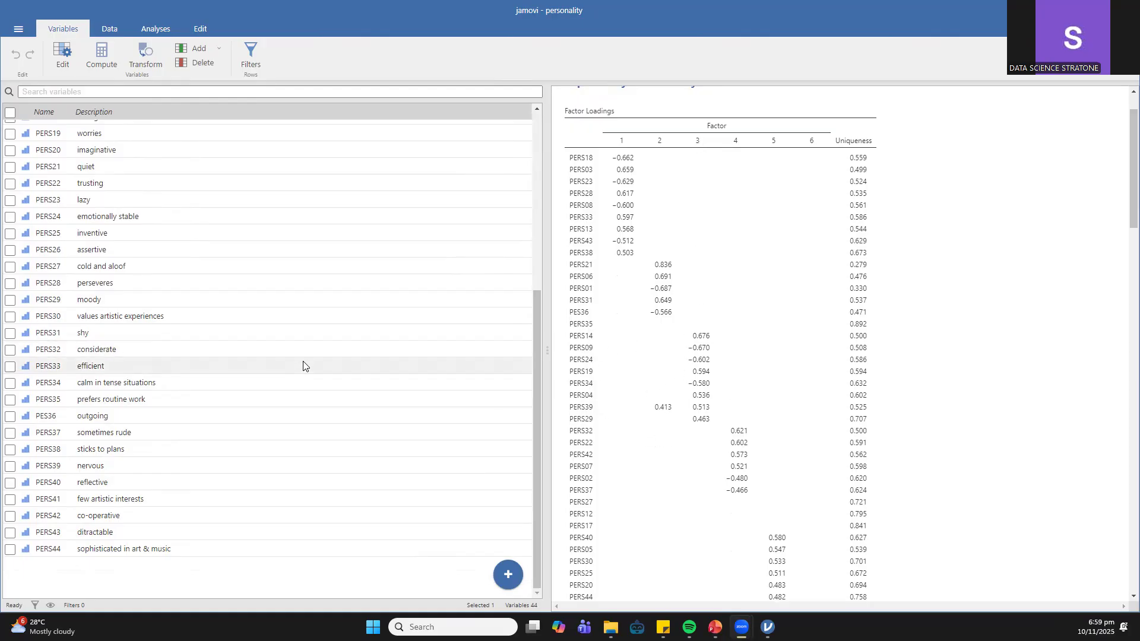
scroll(300, 364, up, 5)
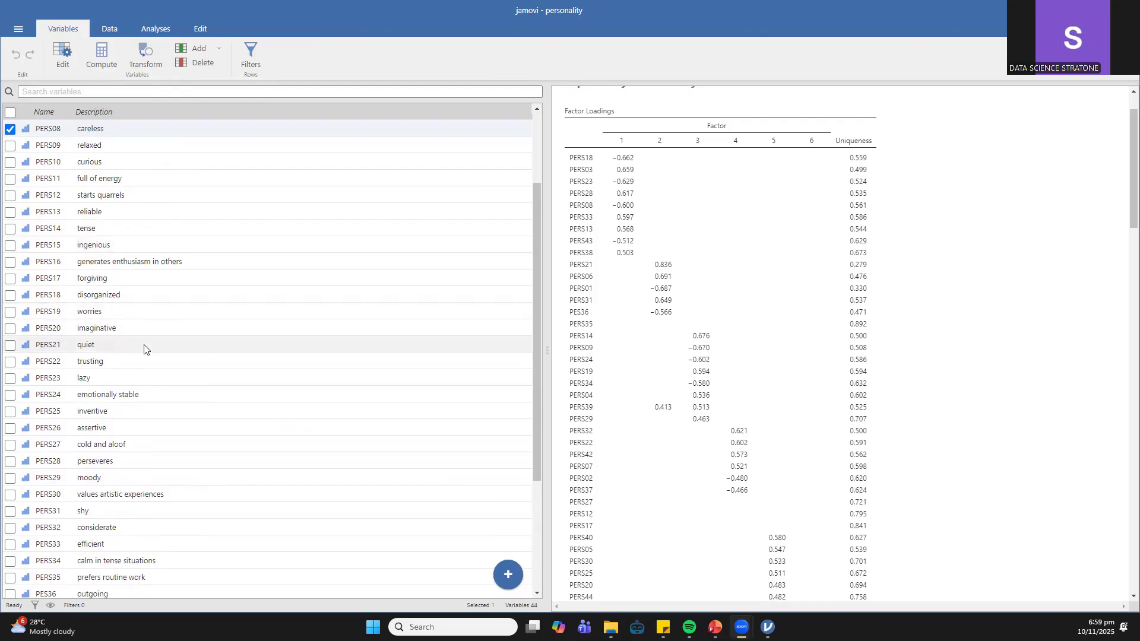
scroll(162, 238, up, 2)
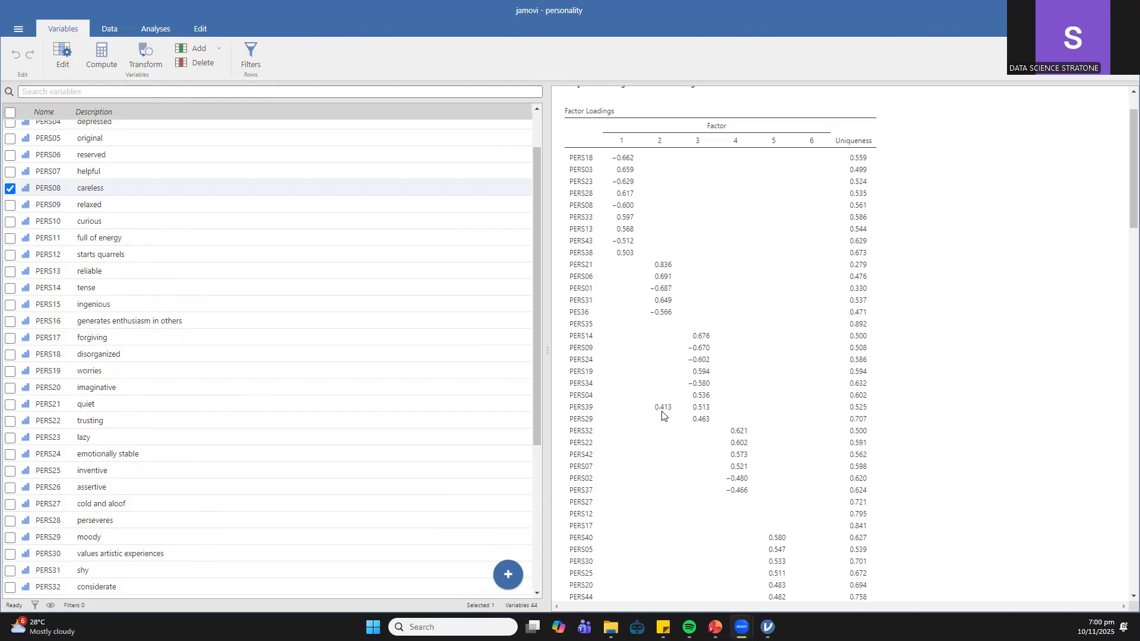
scroll(124, 565, down, 1)
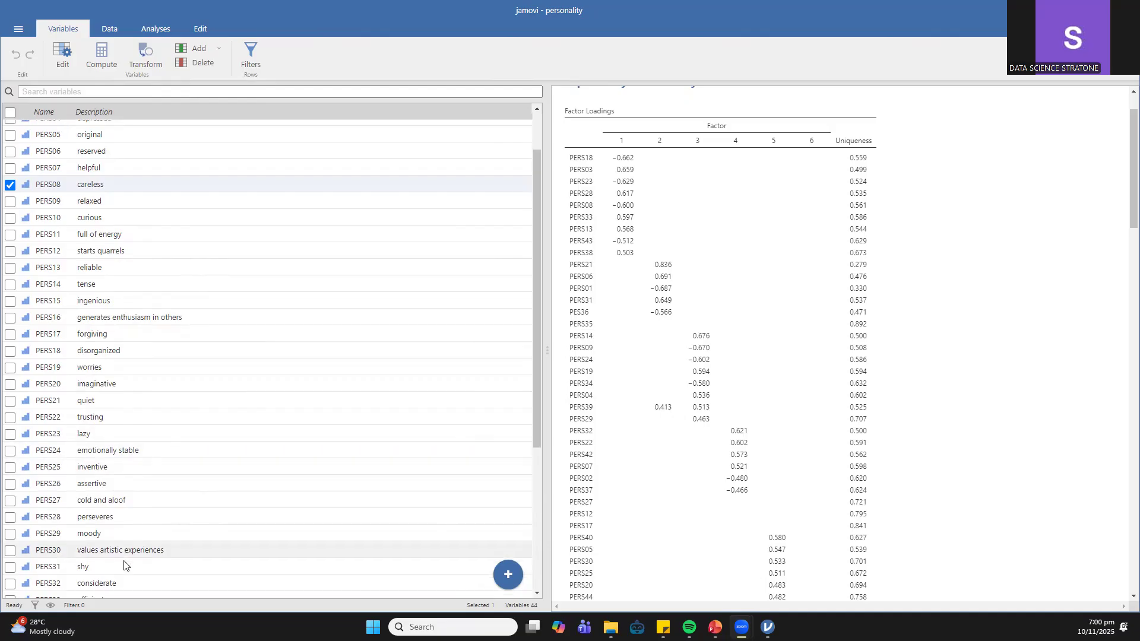
scroll(122, 535, down, 3)
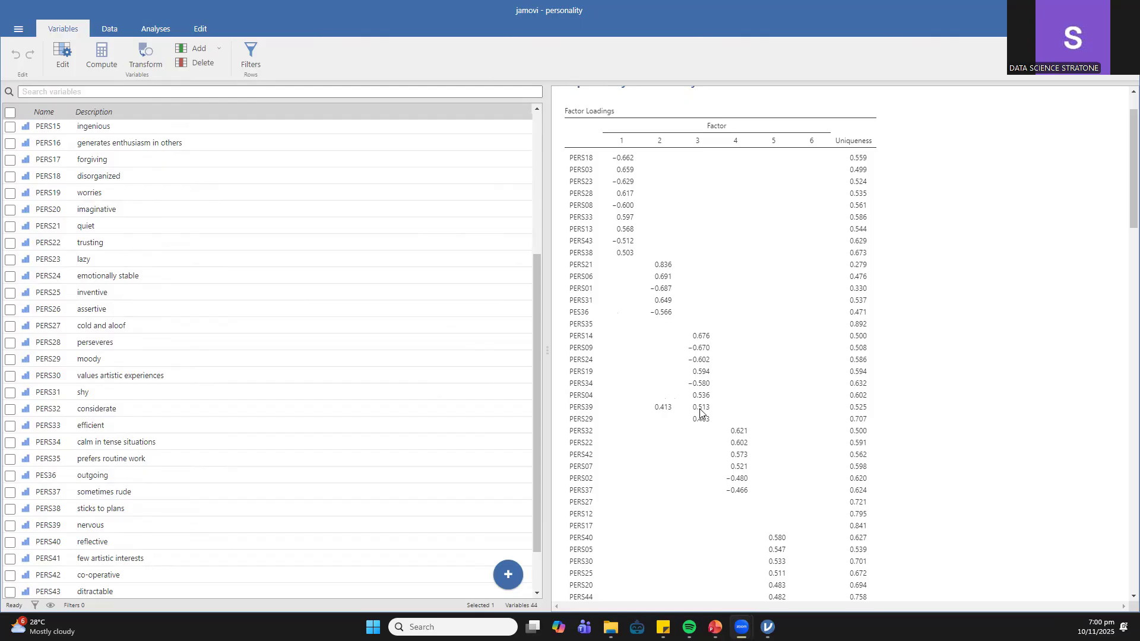
- Review the rest of the factor loadings table, covering factors 4 to 6 and the note on extraction and rotation
scroll(699, 420, down, 2)
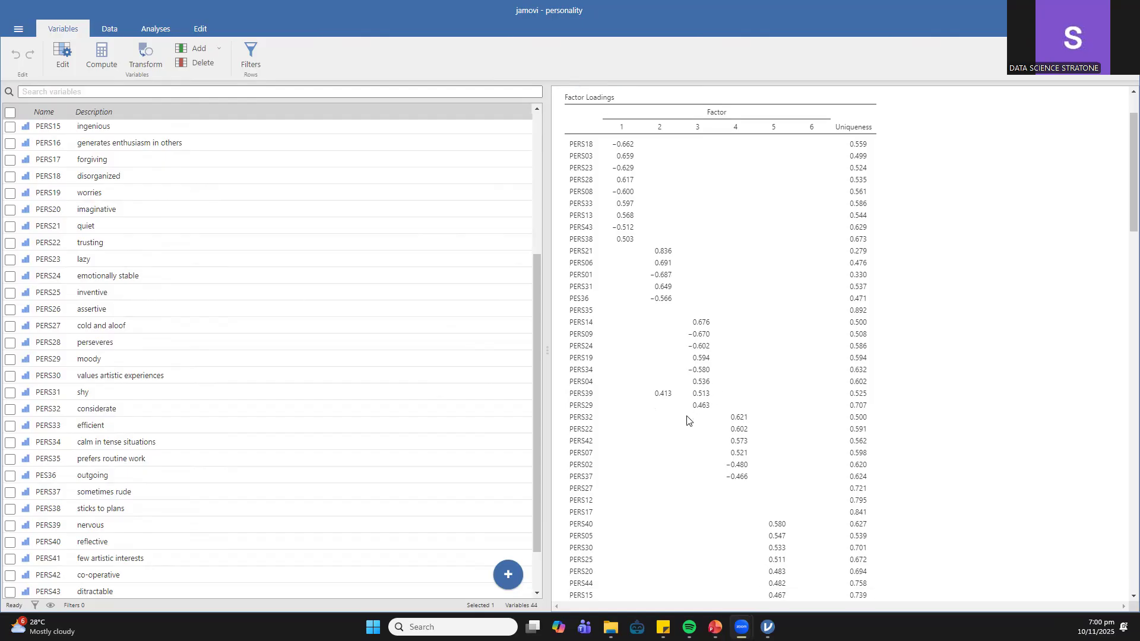
scroll(673, 343, down, 3)
scroll(672, 344, up, 6)
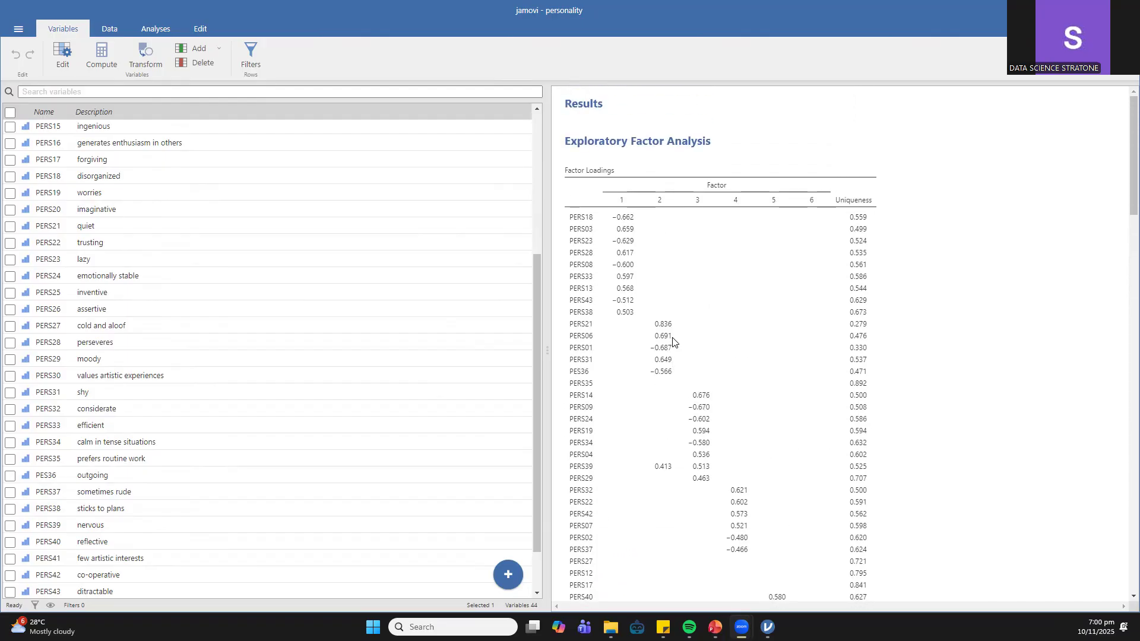
scroll(673, 341, down, 3)
scroll(671, 338, up, 3)
scroll(706, 289, down, 5)
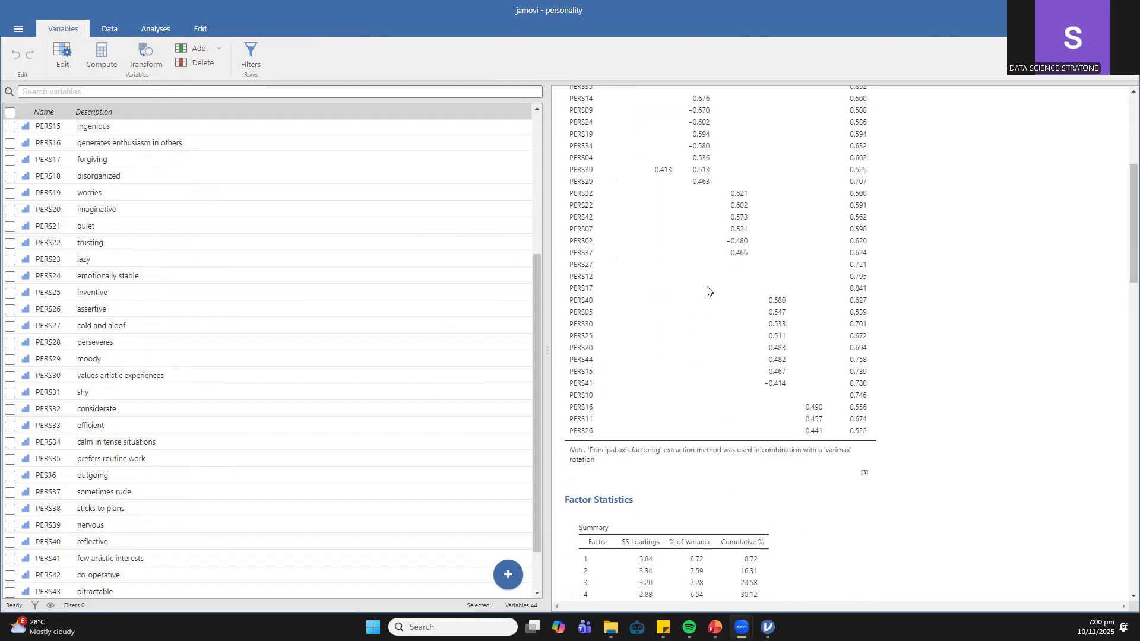
scroll(706, 290, up, 4)
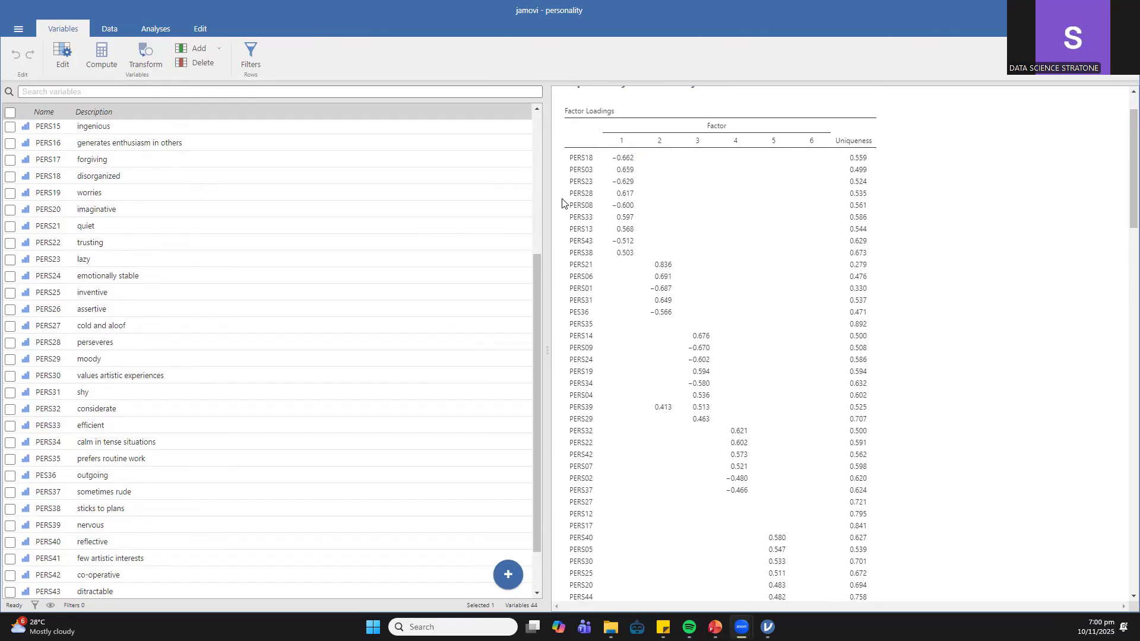
- Reopen the exploratory factor analysis options and hide factor loadings below 0.2
click(710, 229)
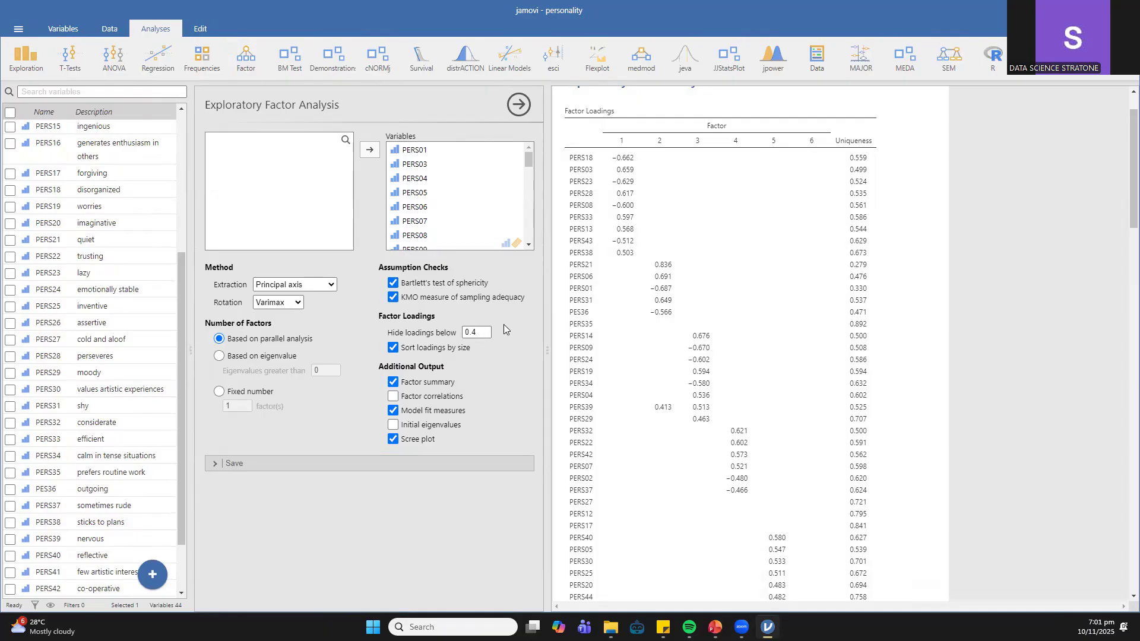
click(481, 331)
key(BackSpace)
text(.2)
key(Return)
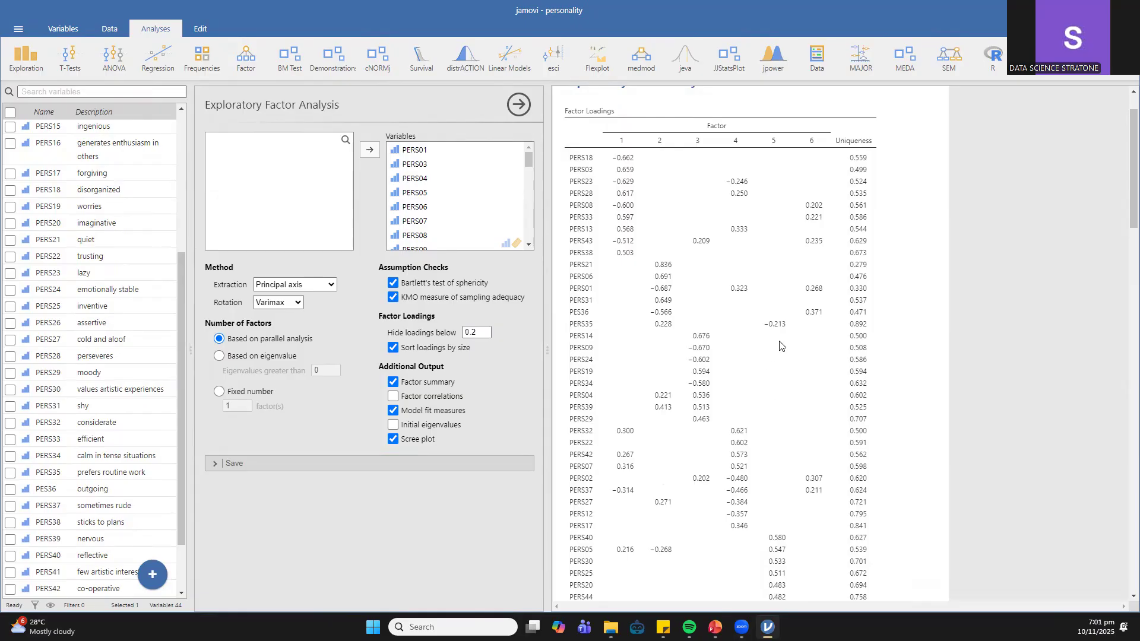
scroll(698, 246, down, 7)
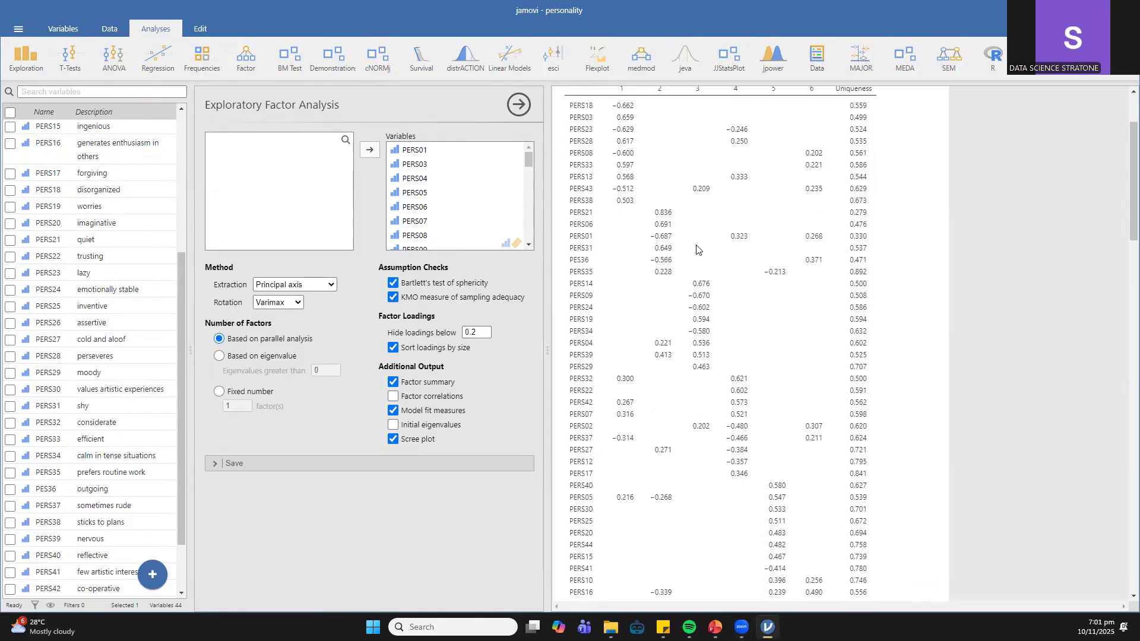
- Turn off sorting of the factor loadings by size and check the updated loadings table and factor statistics
click(391, 348)
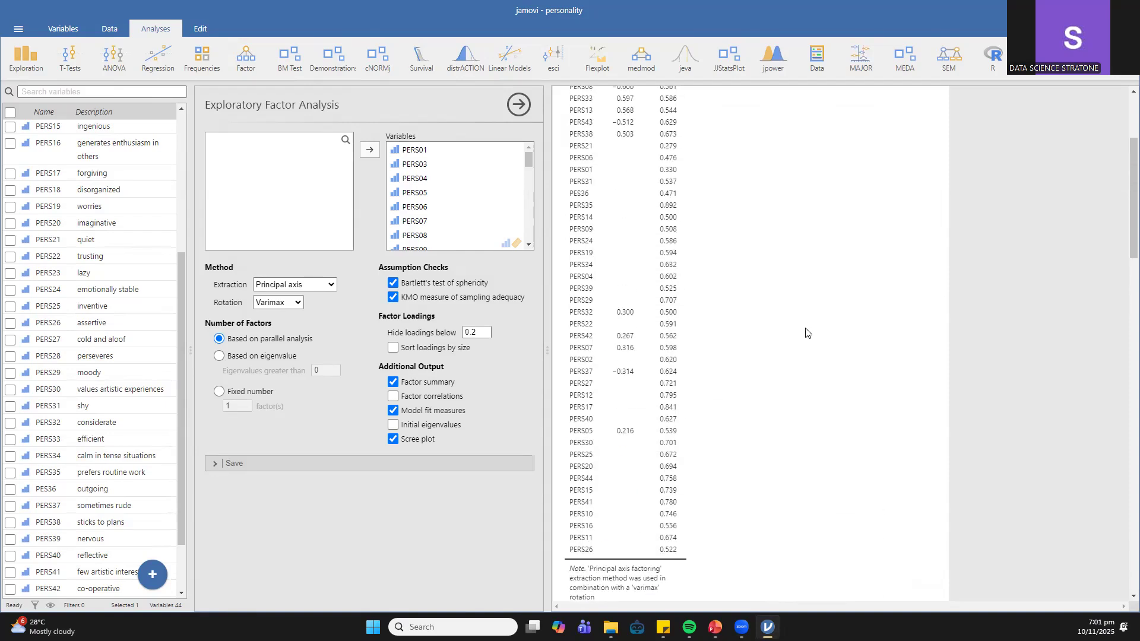
scroll(807, 330, down, 6)
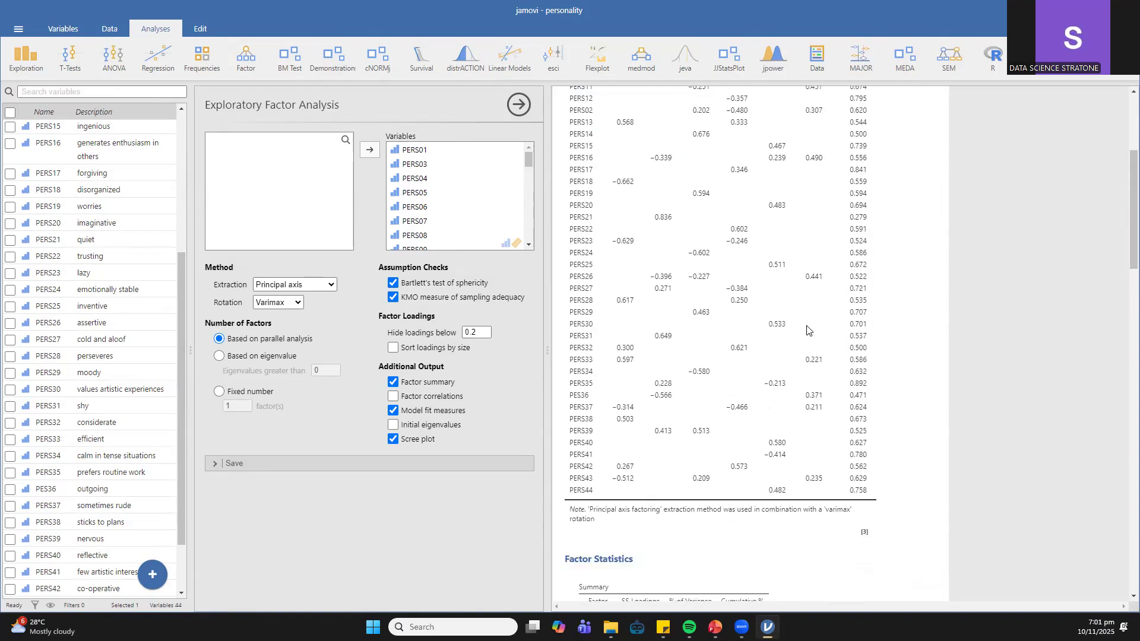
scroll(743, 401, down, 5)
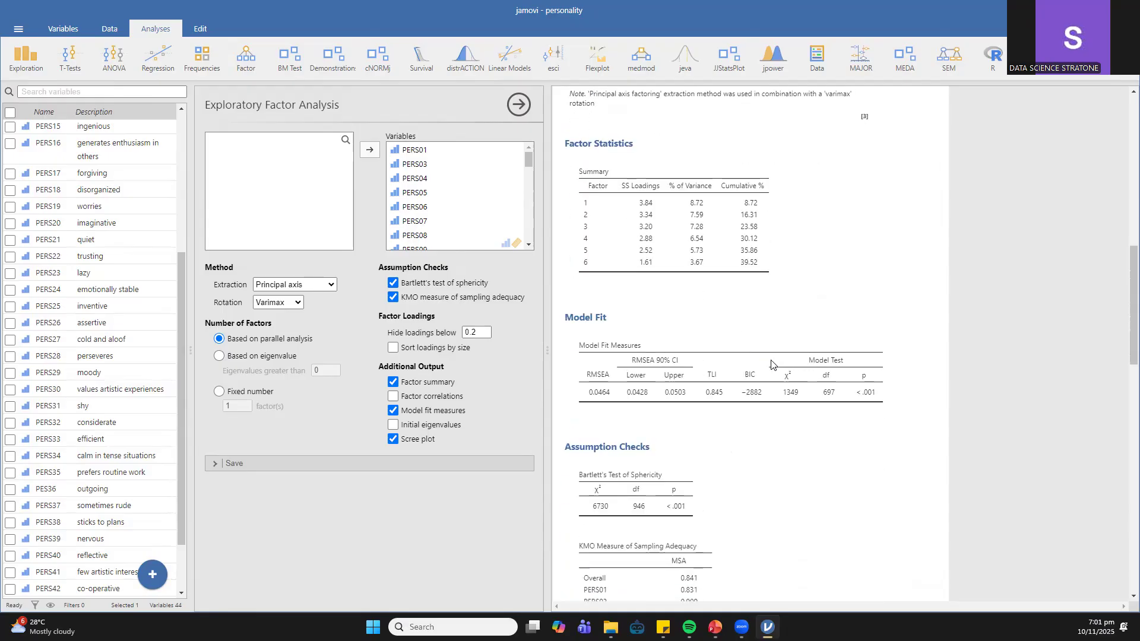